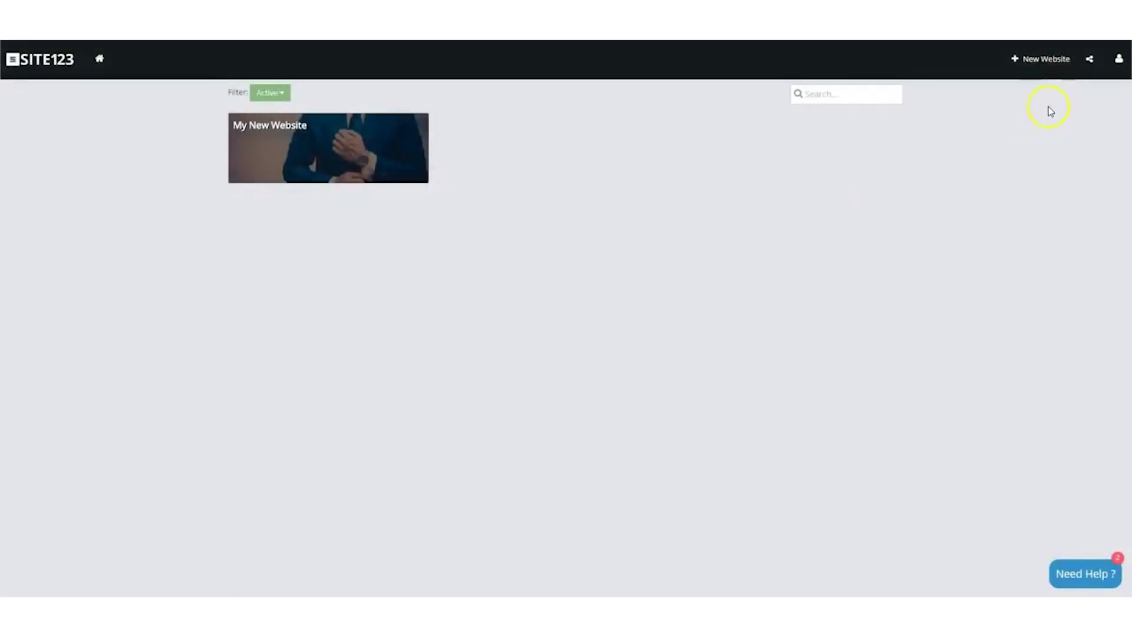
# Start a new website and open the template gallery through the start-from-a-template link.
pyautogui.click(1042, 59)
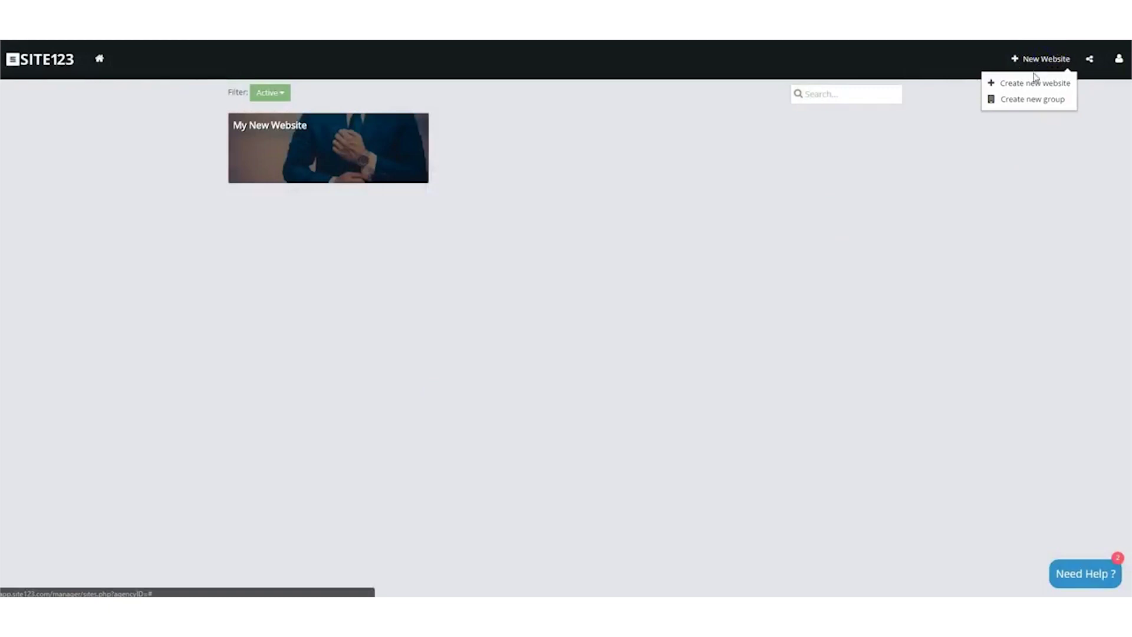
pyautogui.click(1032, 85)
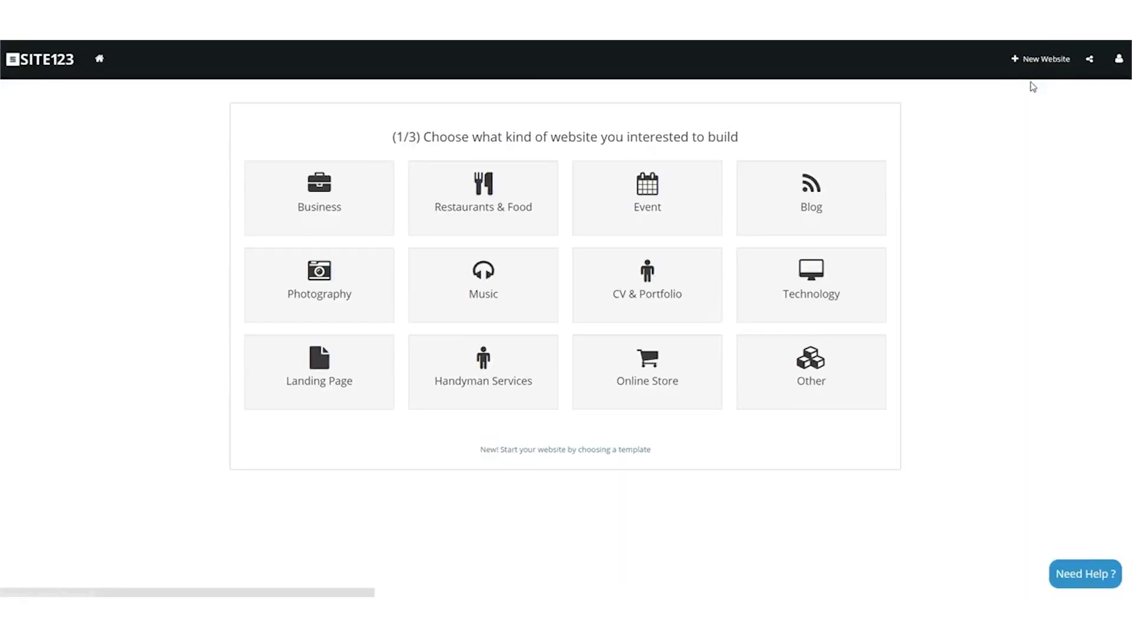
pyautogui.moveTo(661, 453); pyautogui.dragTo(473, 450)
pyautogui.click(550, 452)
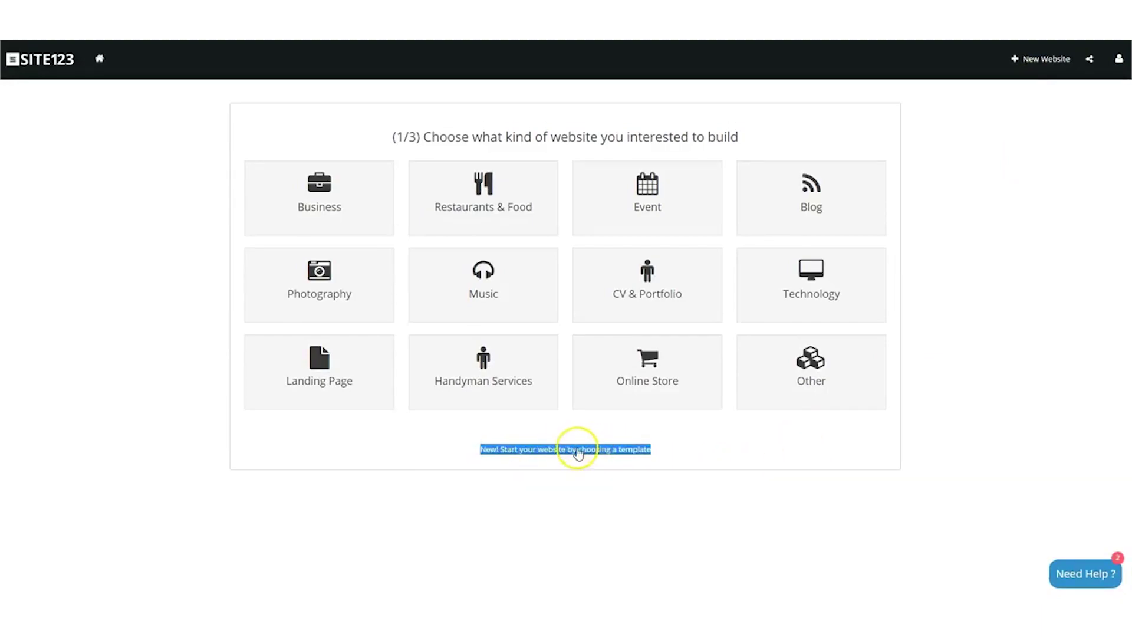
pyautogui.click(575, 453)
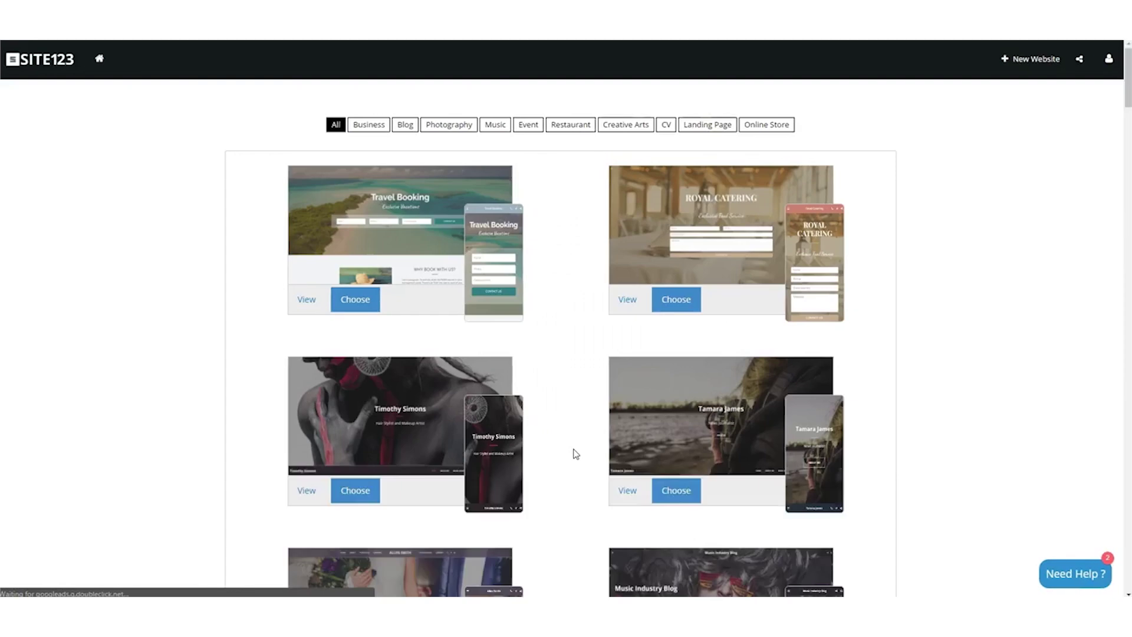
# Filter the template gallery by Business, Blog, Photography, Music and Event categories.
pyautogui.scroll(-13, 588, 423)
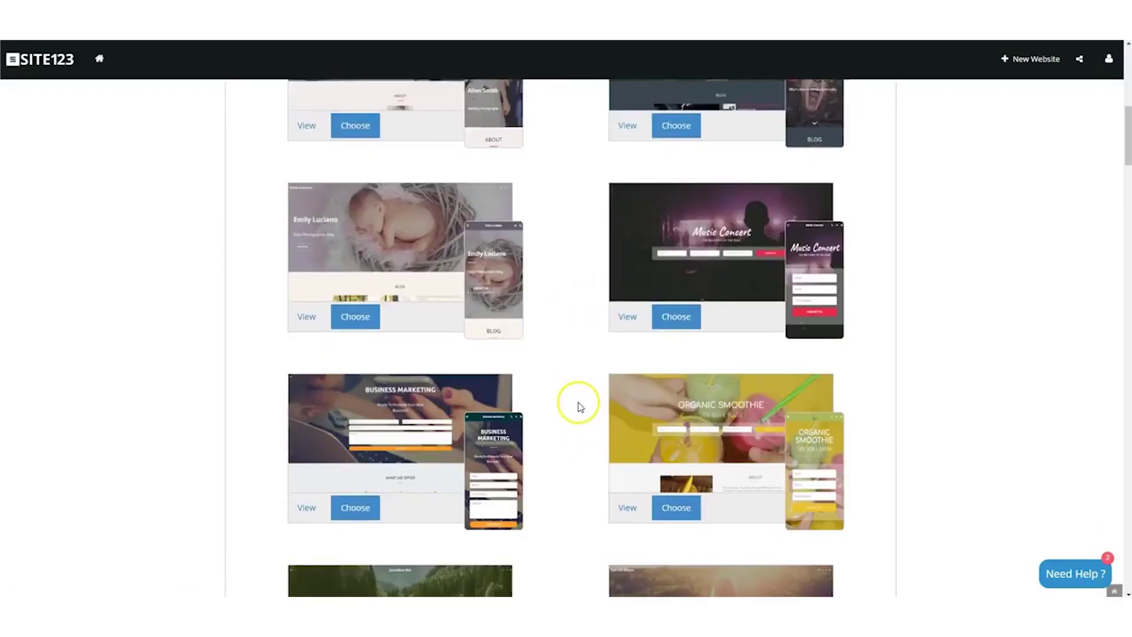
pyautogui.scroll(13, 581, 407)
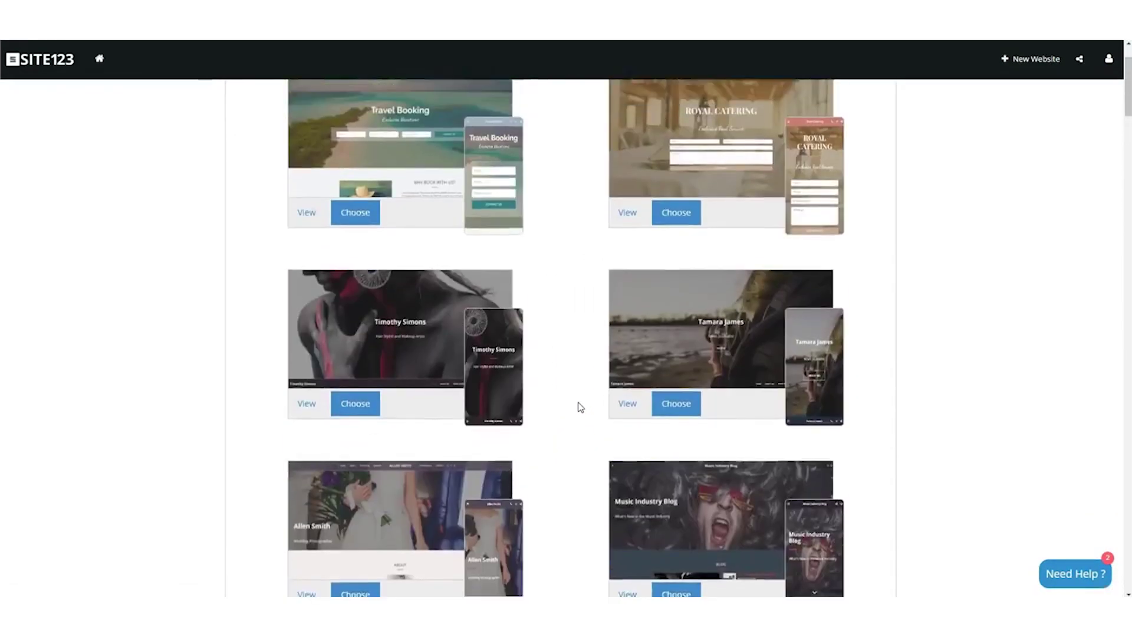
pyautogui.click(545, 335)
pyautogui.click(371, 126)
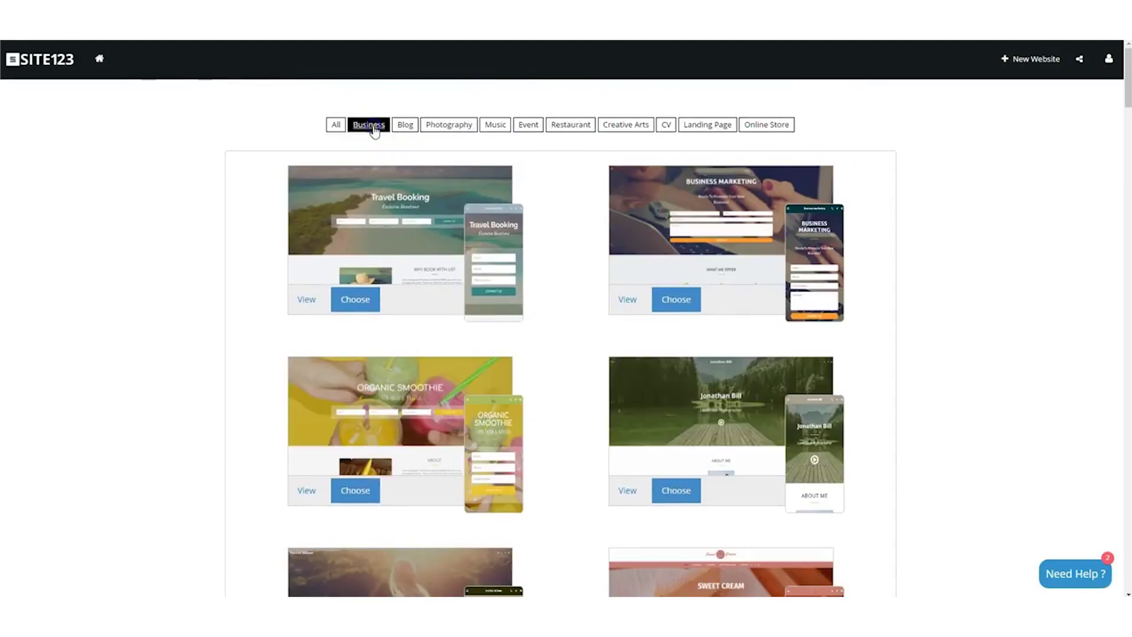
pyautogui.click(409, 125)
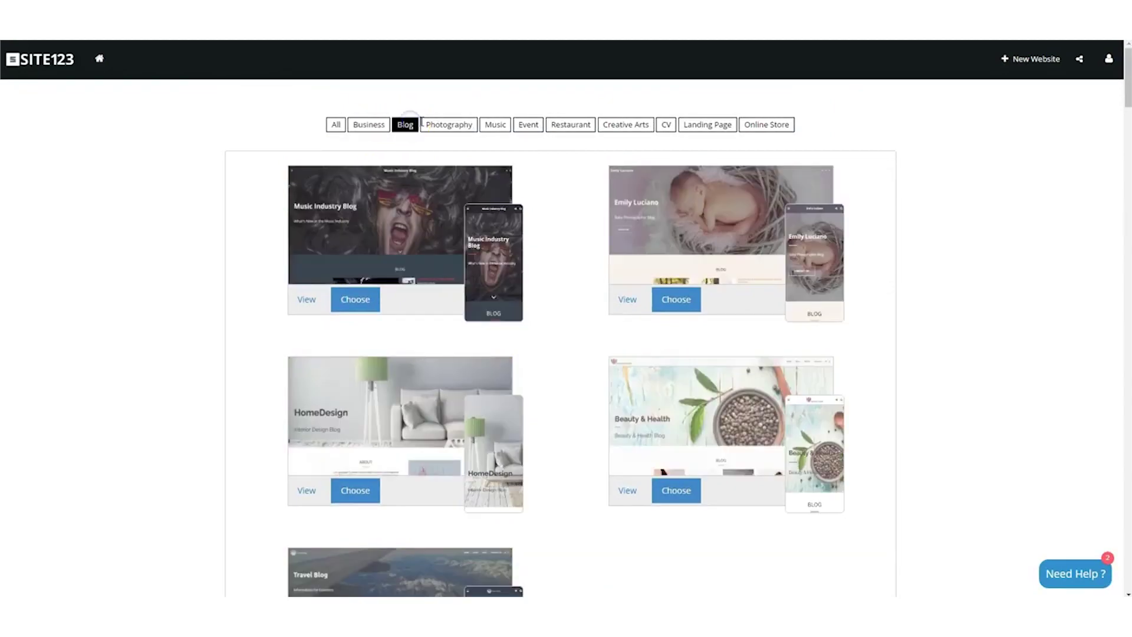
pyautogui.click(437, 125)
pyautogui.click(496, 125)
pyautogui.click(525, 123)
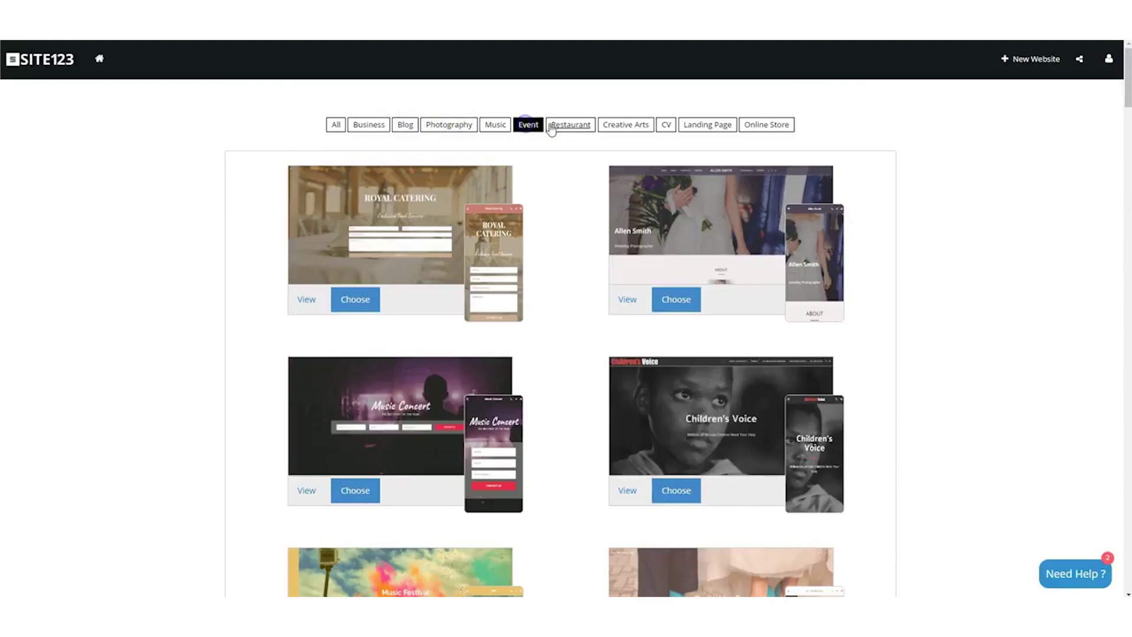
# Filter by Restaurant, Creative Arts, CV, Landing Page and Online Store, then choose Travel Booking from All.
pyautogui.click(557, 126)
pyautogui.click(632, 127)
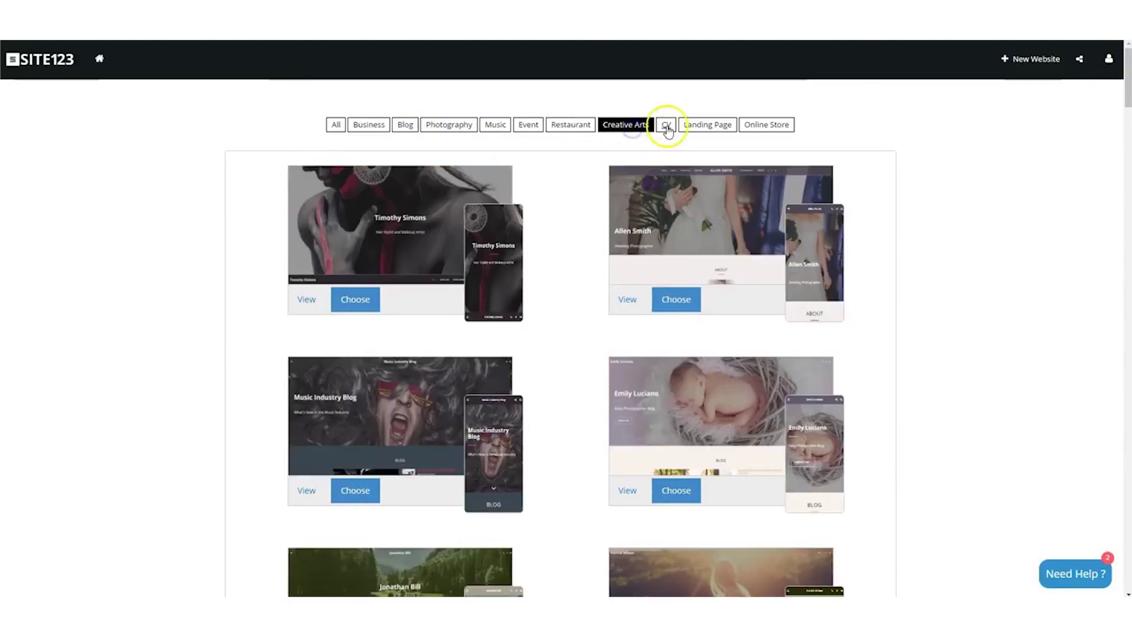
pyautogui.click(667, 126)
pyautogui.click(718, 131)
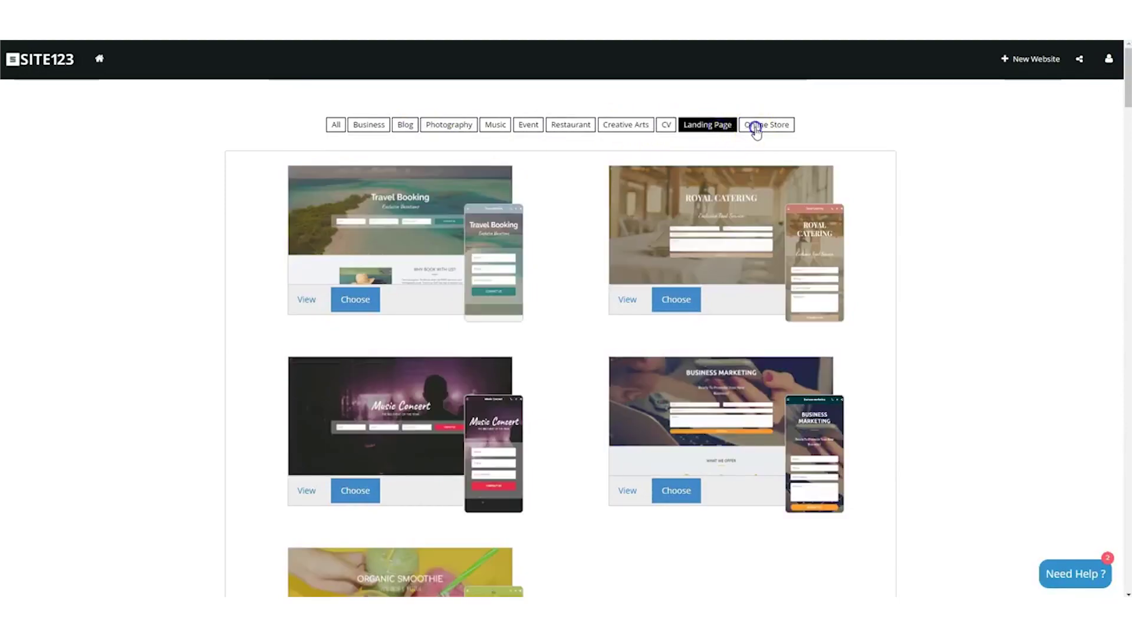
pyautogui.click(756, 127)
pyautogui.click(337, 127)
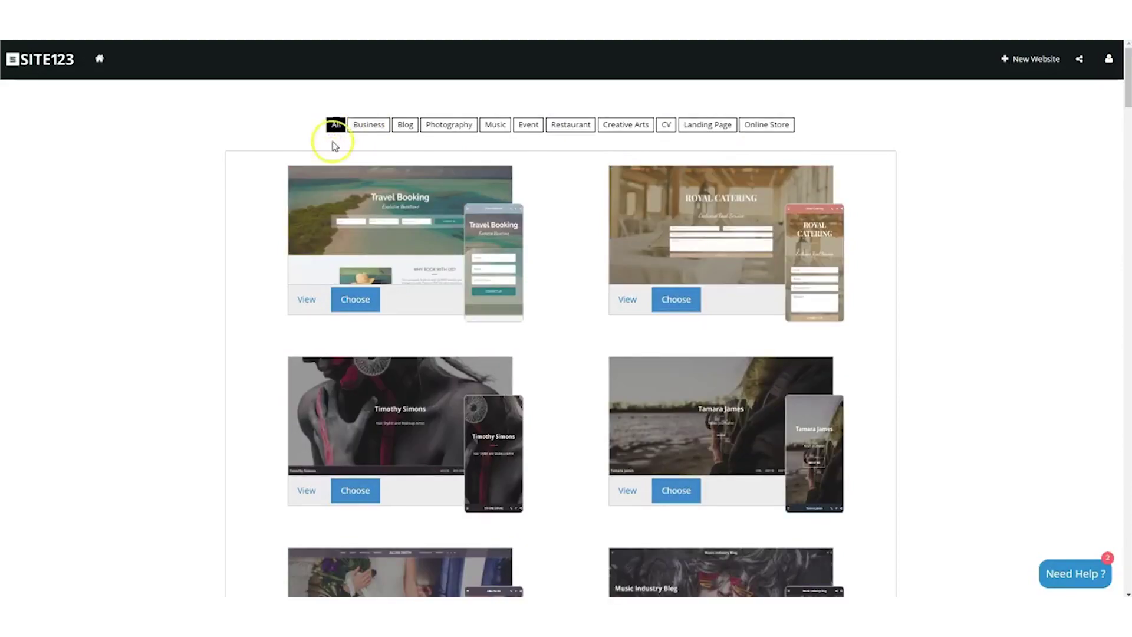
pyautogui.click(383, 288)
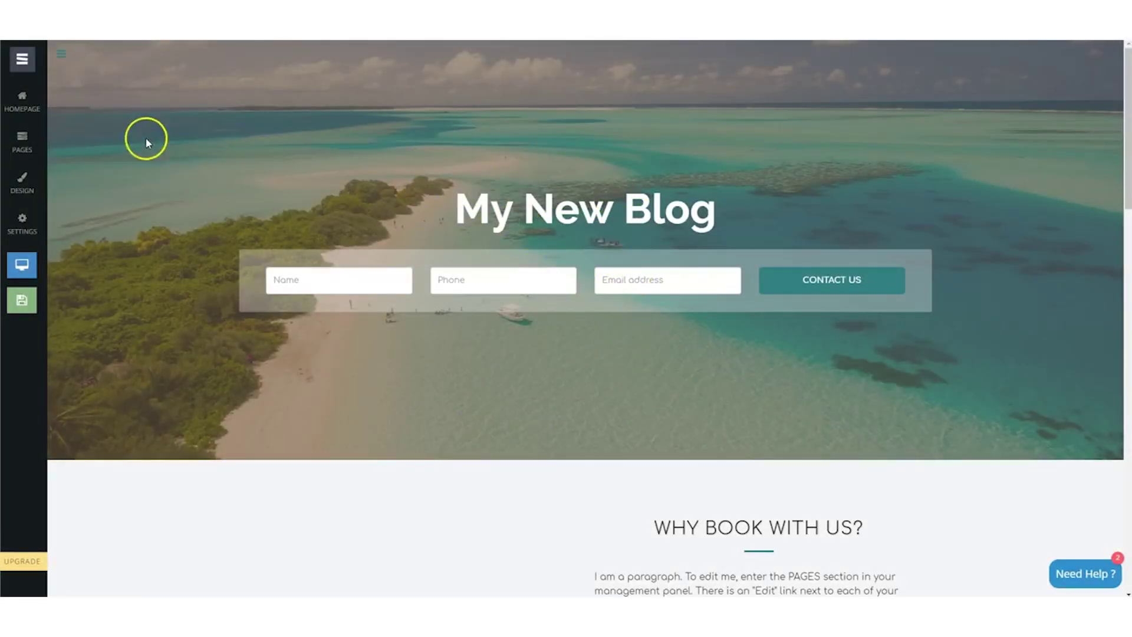
# Go from the new Travel Booking site back to the list of websites.
pyautogui.click(27, 57)
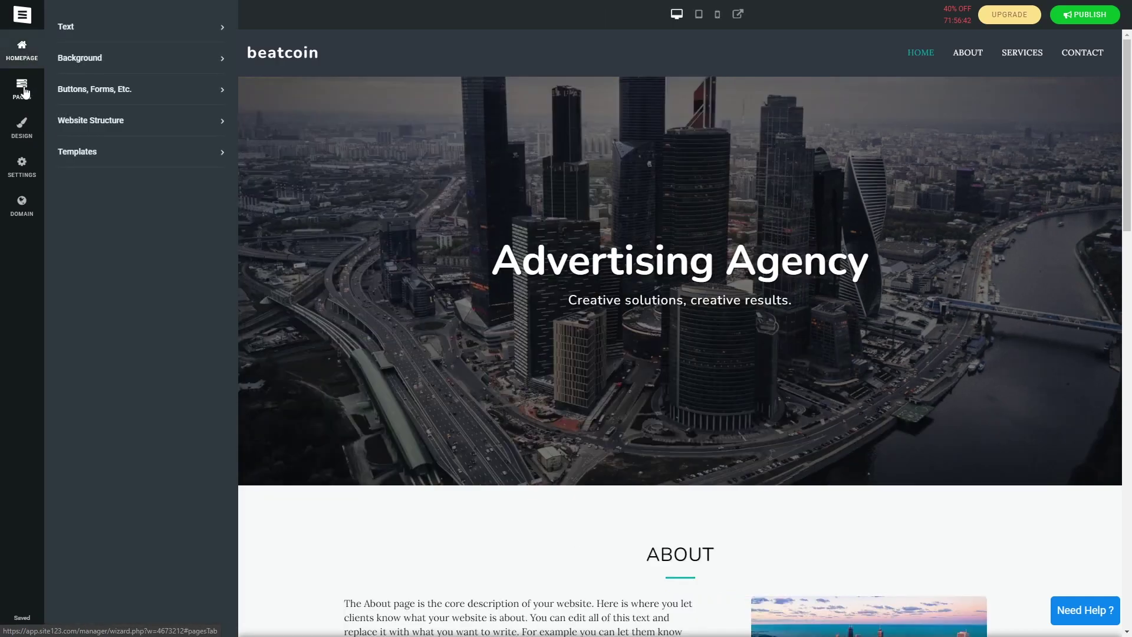
# Review the site's Pages, Design fonts and colour palettes, Settings and Domain options.
pyautogui.click(23, 94)
pyautogui.click(23, 126)
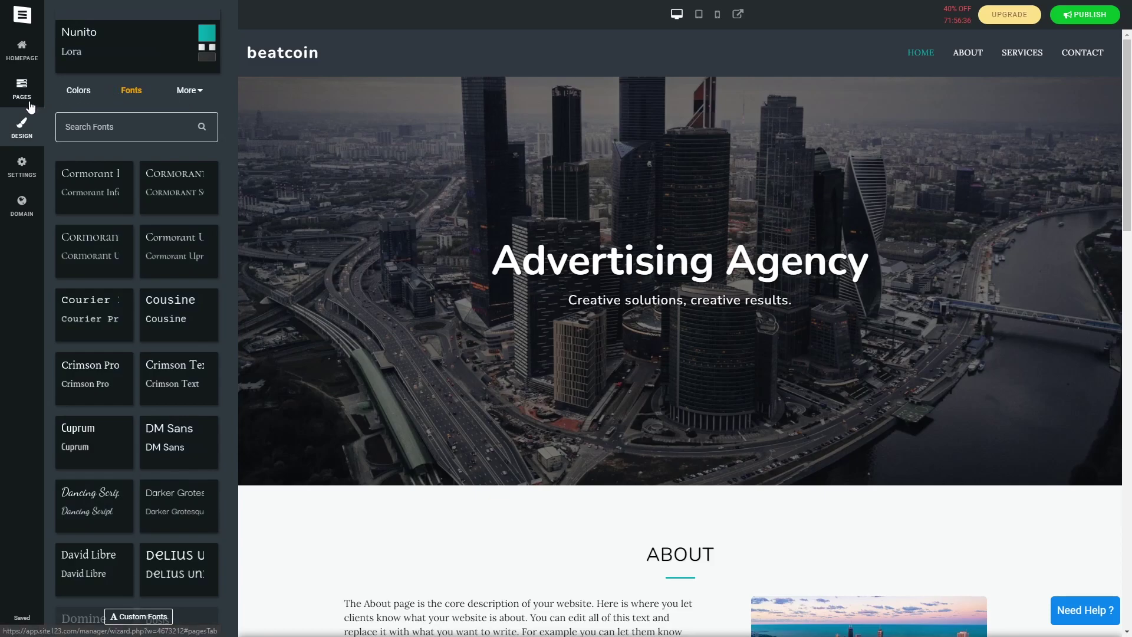
pyautogui.click(23, 161)
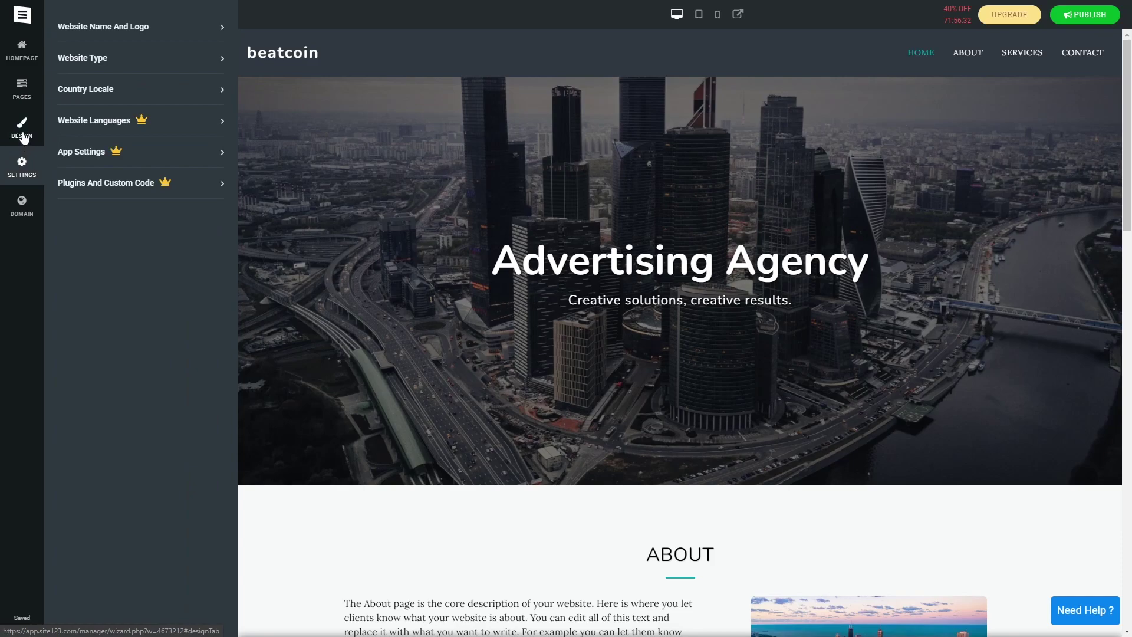
pyautogui.click(23, 128)
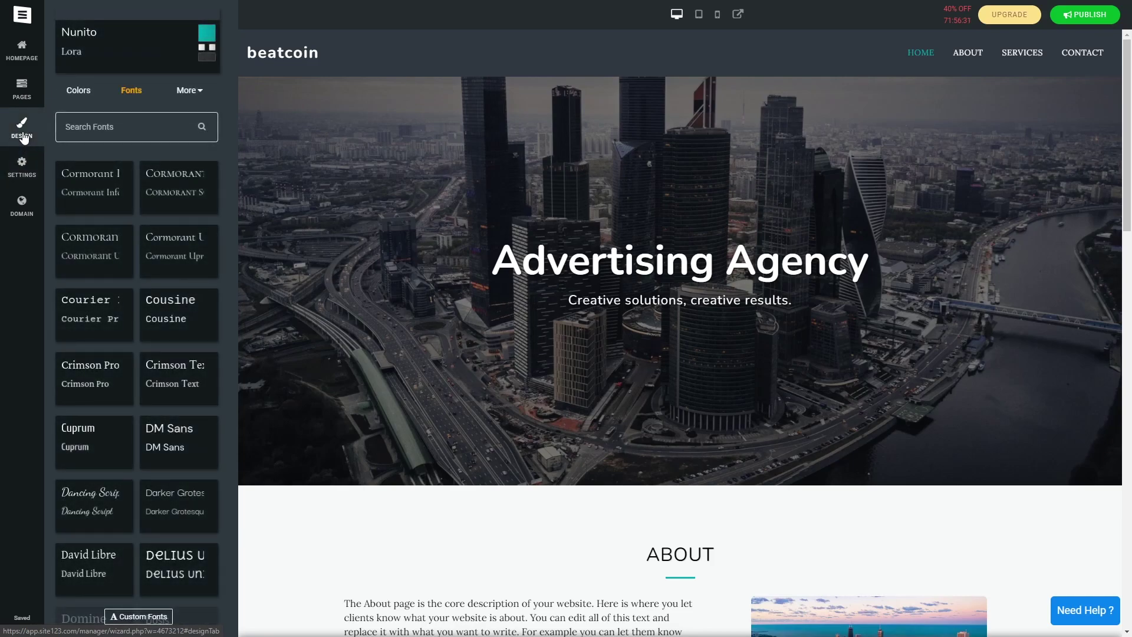
pyautogui.click(83, 95)
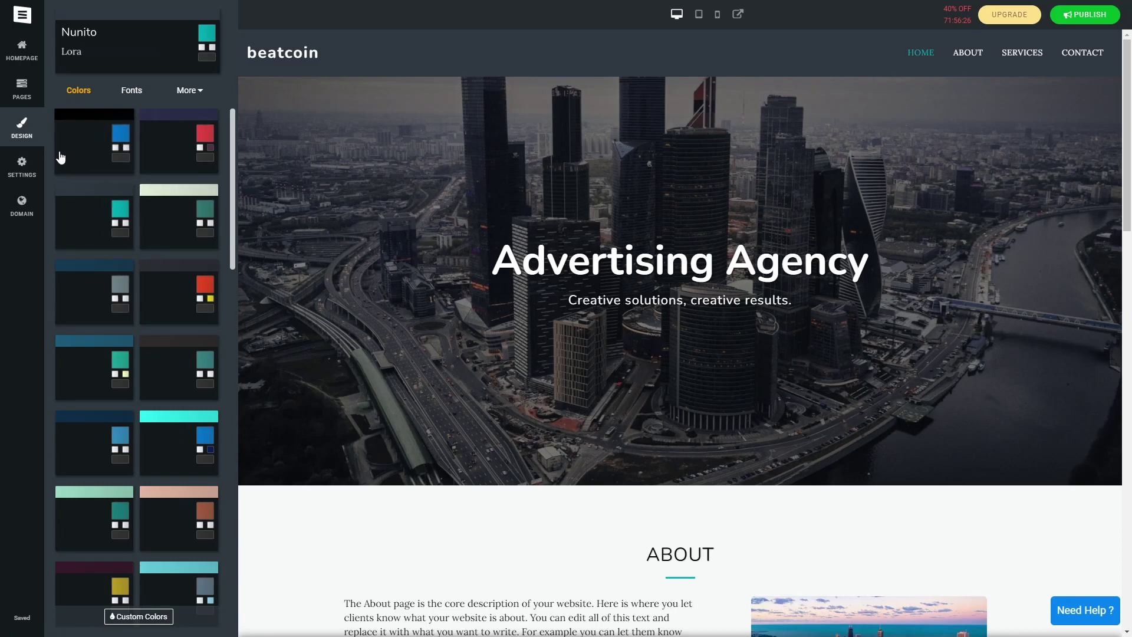
pyautogui.click(33, 170)
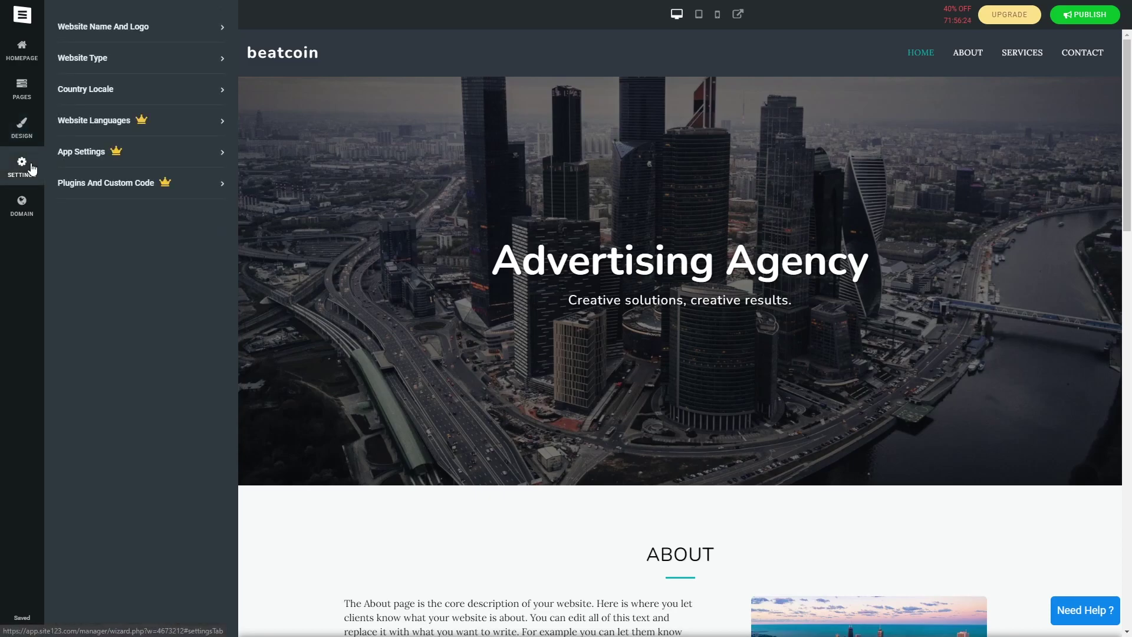
pyautogui.click(26, 202)
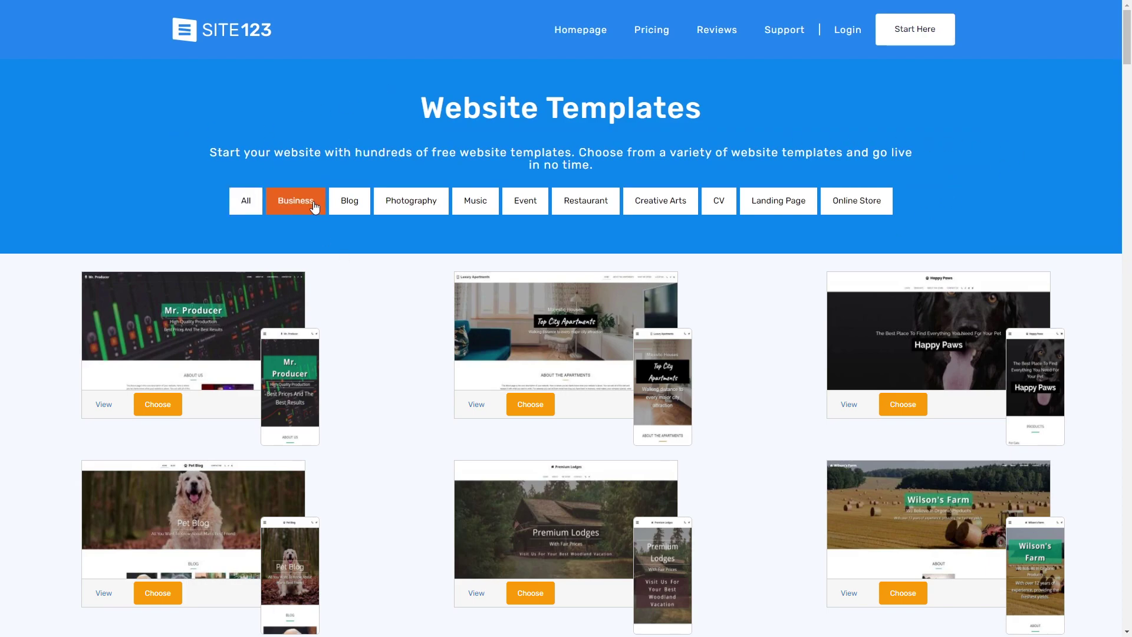
# Change the hero title to 'Business Guidance' and subtitle to 'The Road To Success Starts Here!'.
pyautogui.click(24, 93)
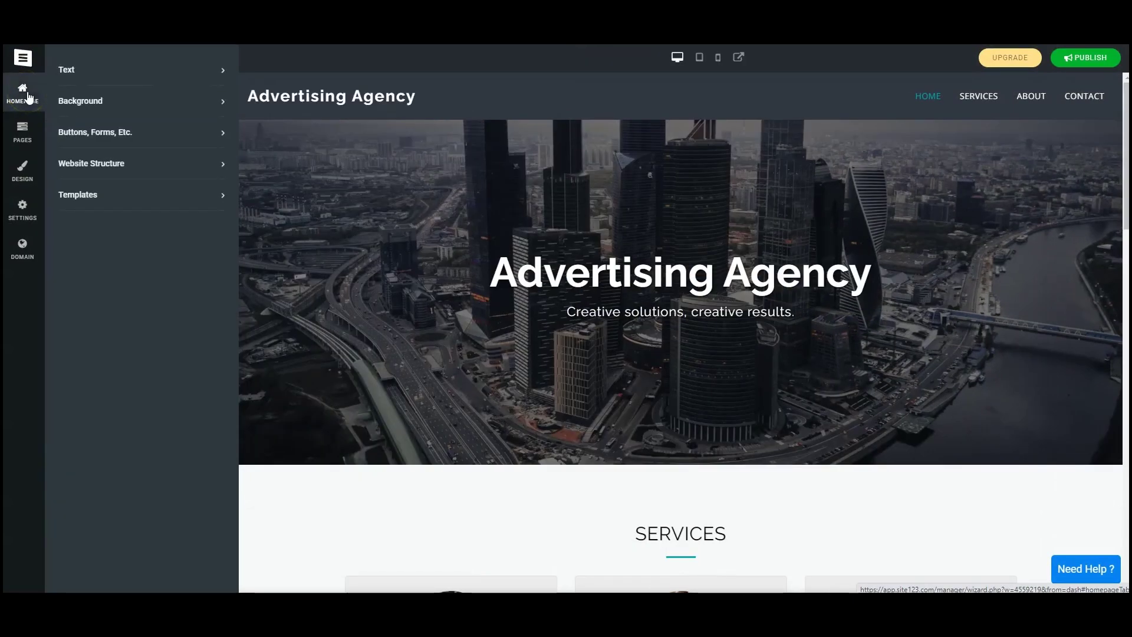
pyautogui.click(126, 69)
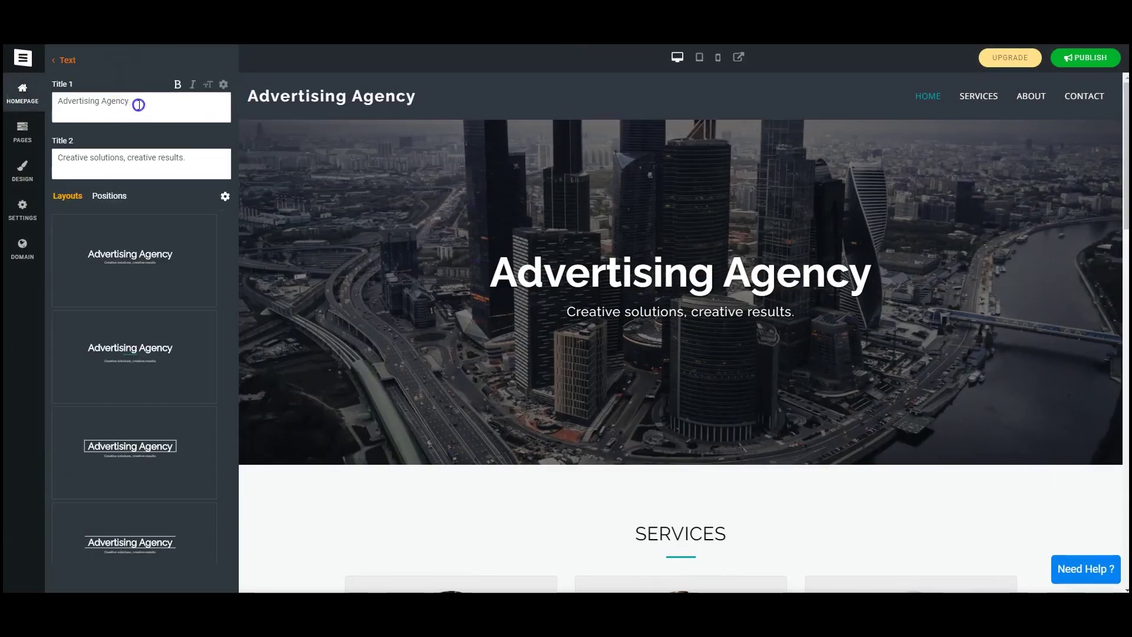
pyautogui.write('Business Guidance')
pyautogui.click(203, 157)
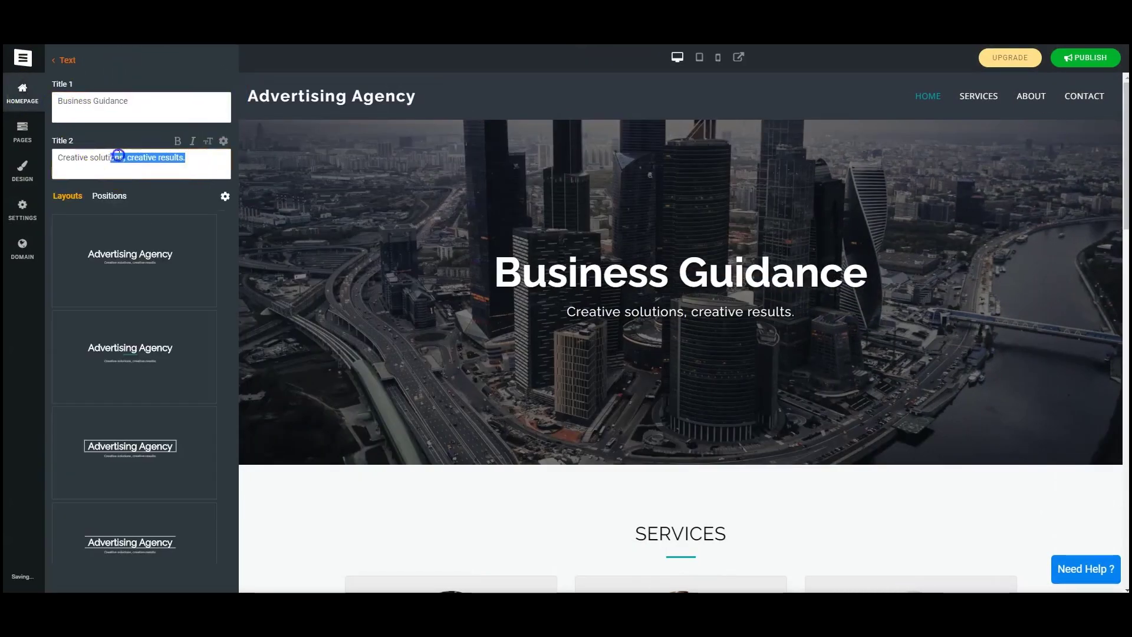
pyautogui.write('The Road To Success Starts Here!')
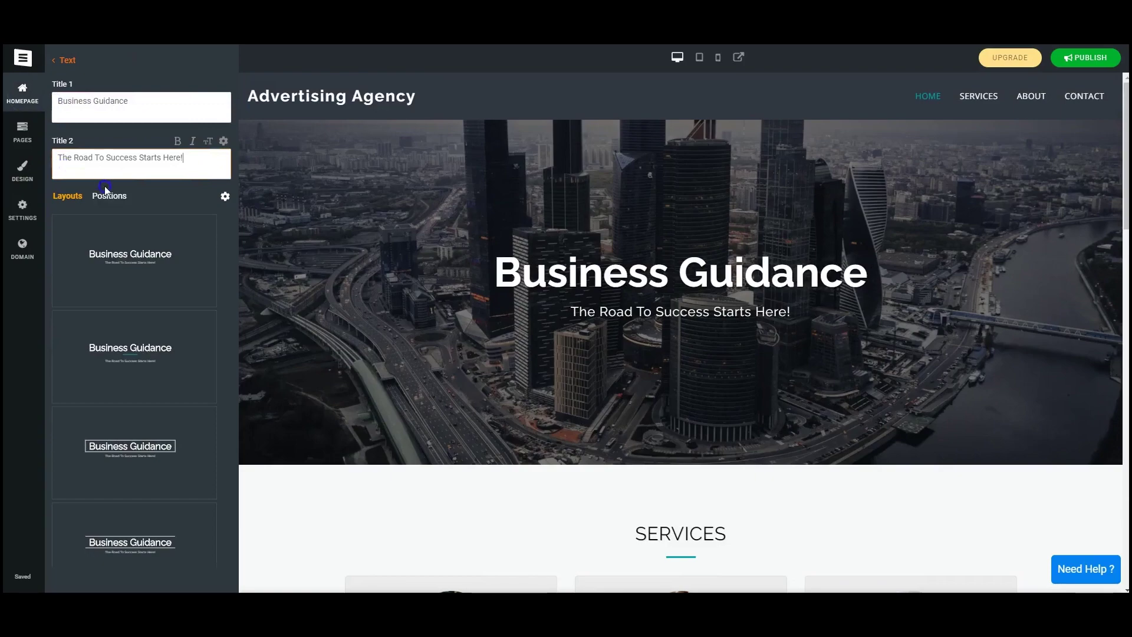
# Give the hero title a layout framed by lines above and below, then open the background image library.
pyautogui.scroll(-1, 140, 277)
pyautogui.scroll(1, 139, 283)
pyautogui.click(139, 353)
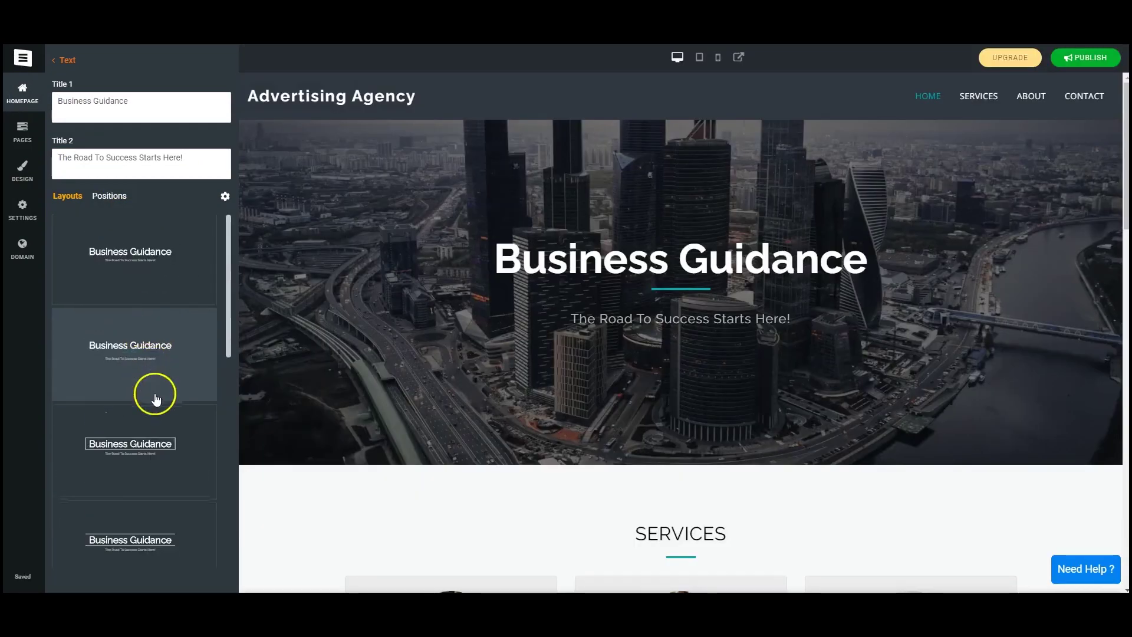
pyautogui.scroll(-2, 156, 399)
pyautogui.click(152, 313)
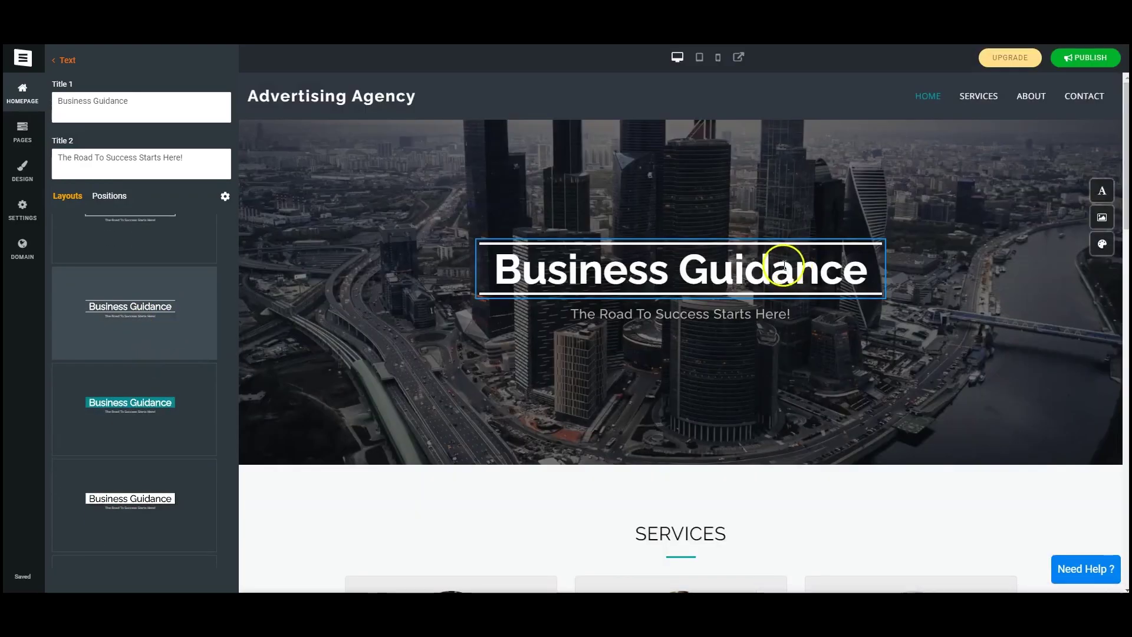
pyautogui.click(56, 59)
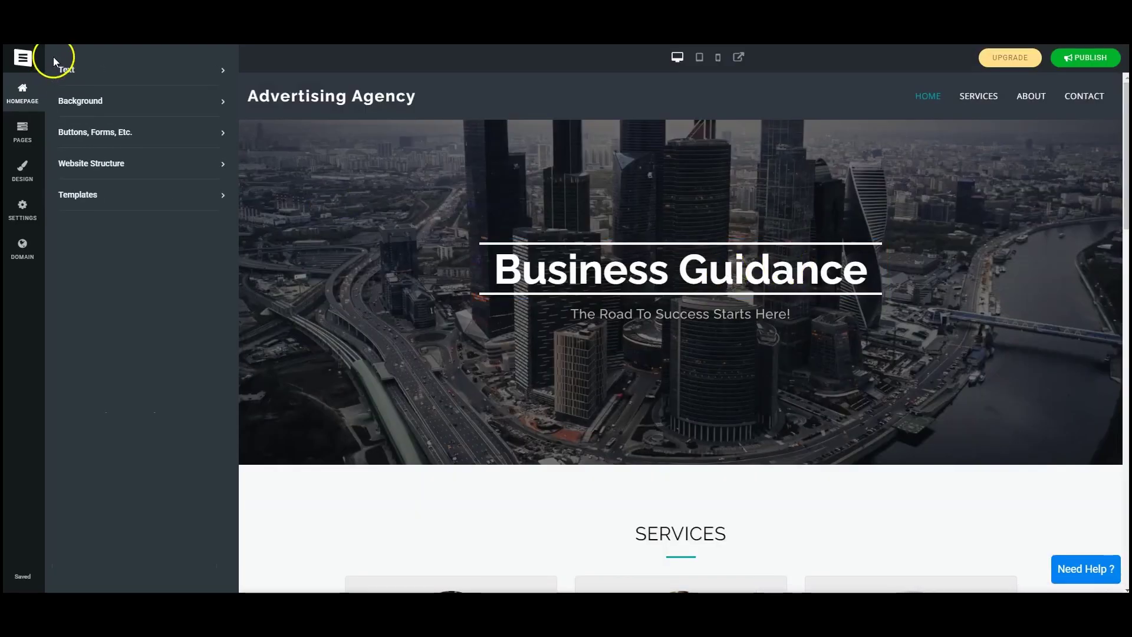
pyautogui.click(167, 109)
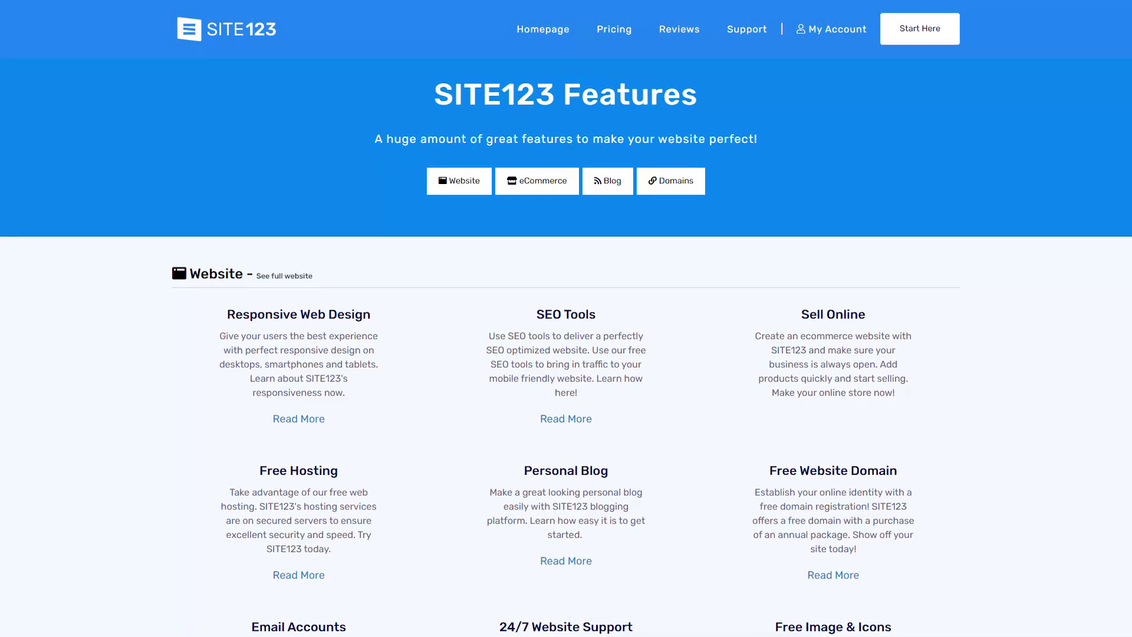
# Scroll through the website and eCommerce features, then start adding a page to Baby Center & Shop.
pyautogui.scroll(-2, 567, 354)
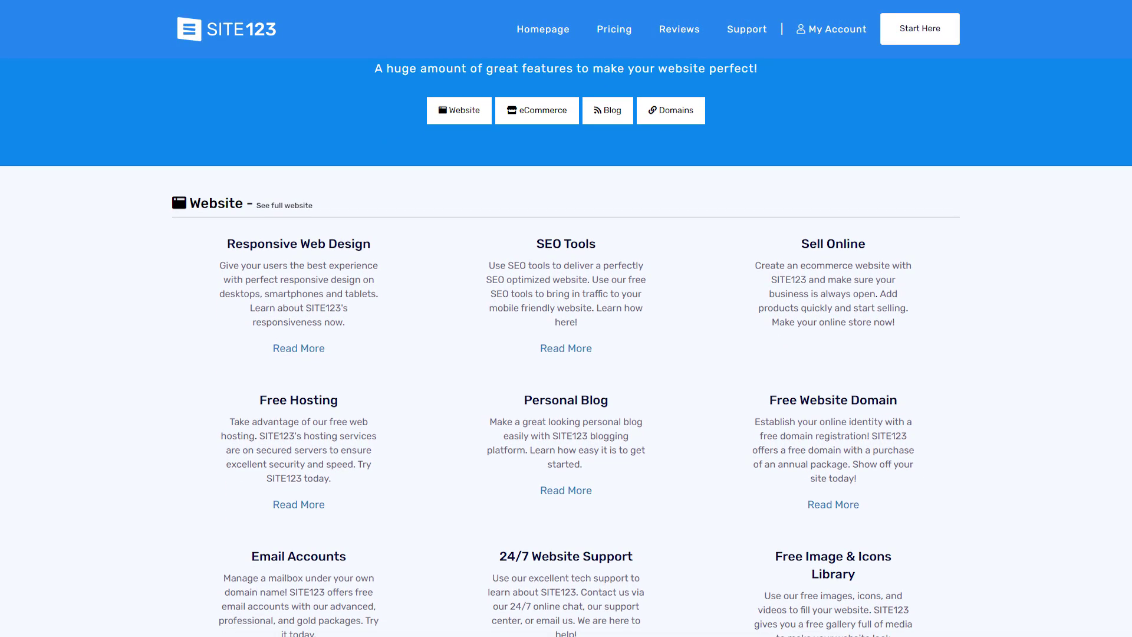
pyautogui.scroll(-2, 566, 354)
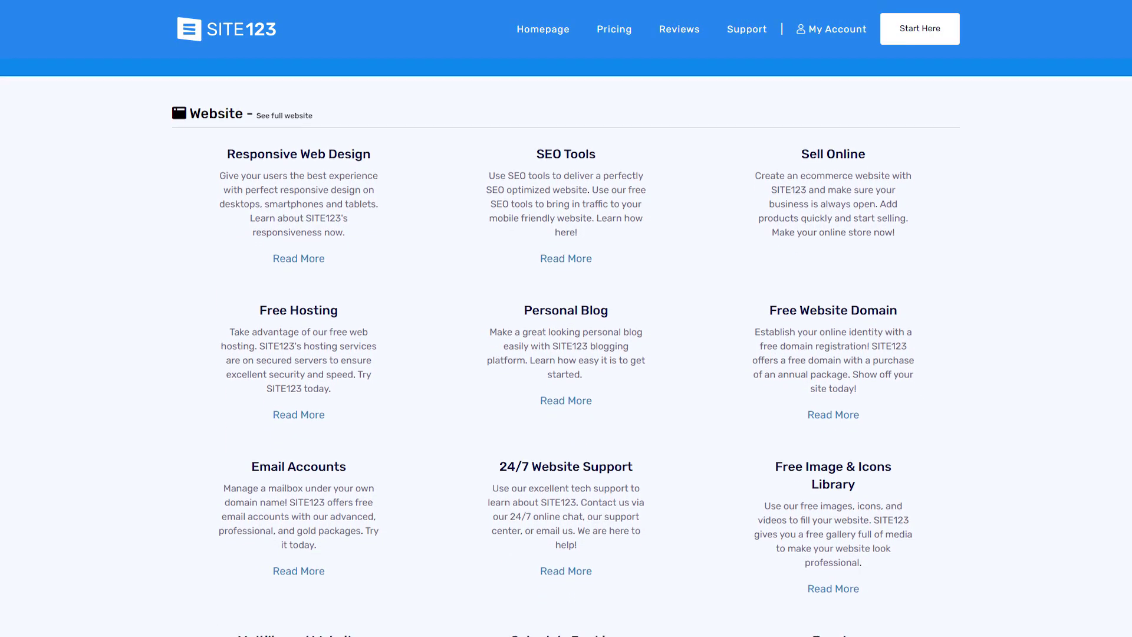
pyautogui.scroll(-1, 566, 354)
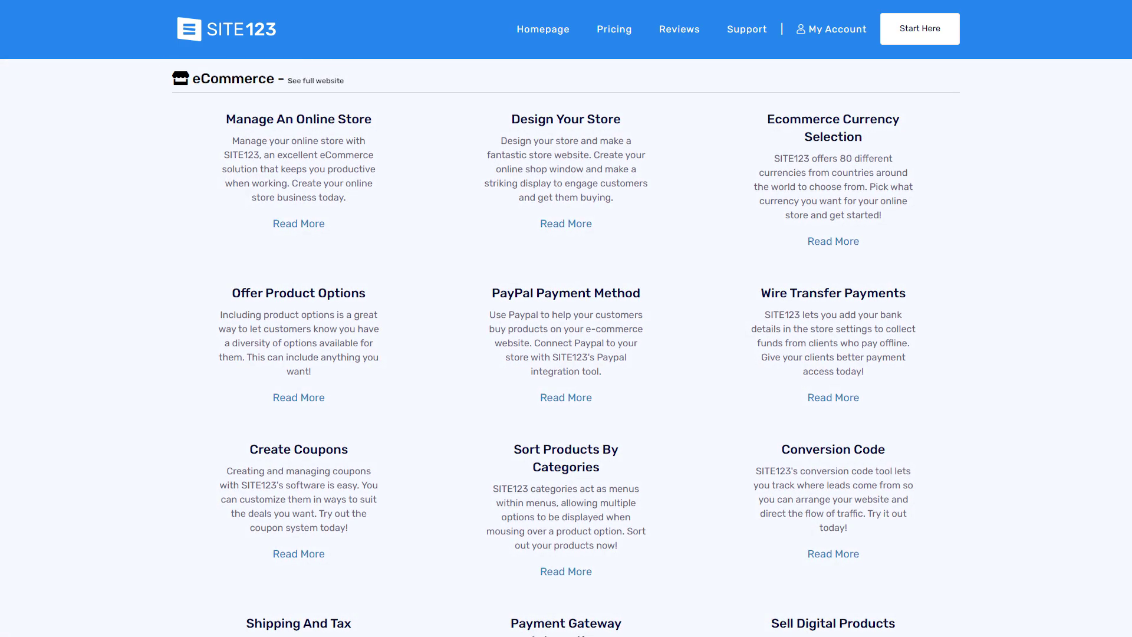
pyautogui.scroll(-1, 566, 354)
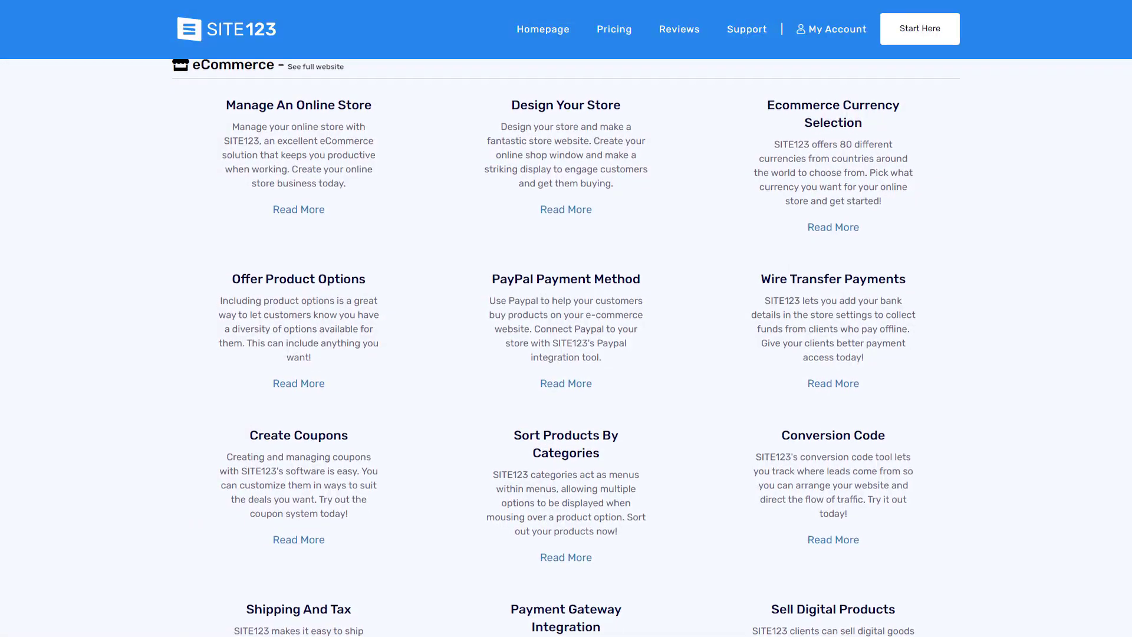
pyautogui.scroll(-1, 566, 354)
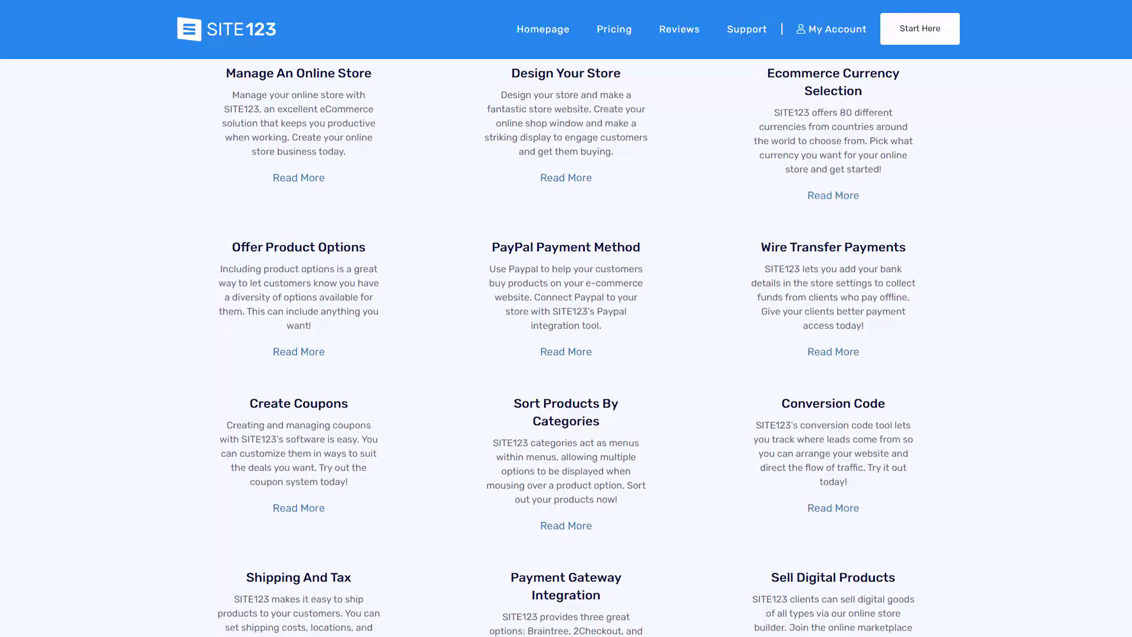
pyautogui.scroll(-2, 566, 353)
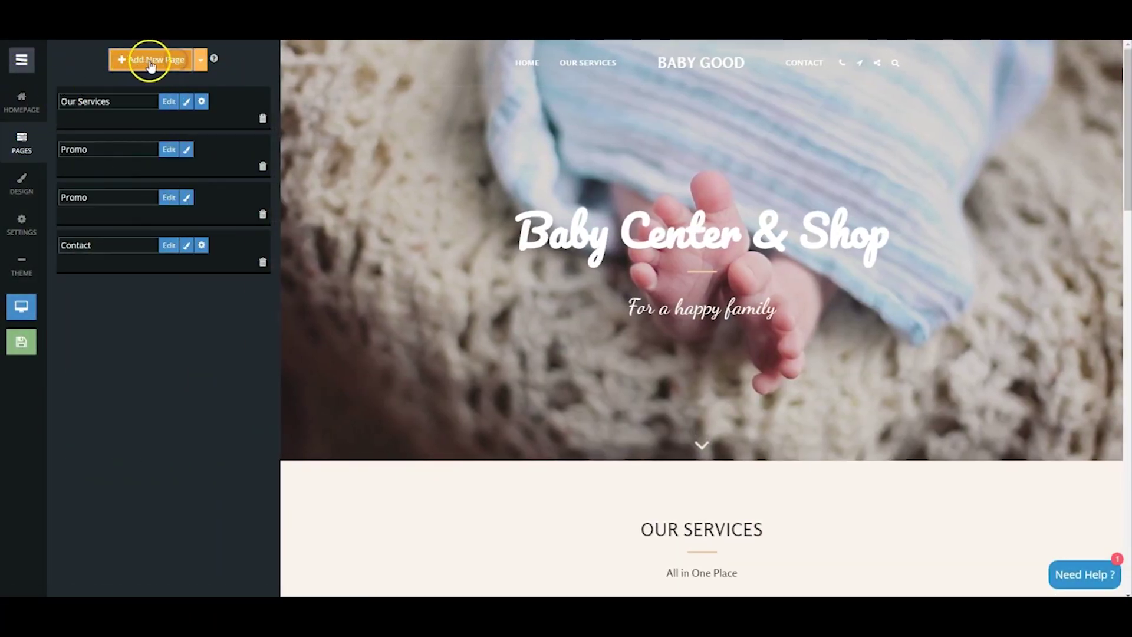
pyautogui.click(151, 65)
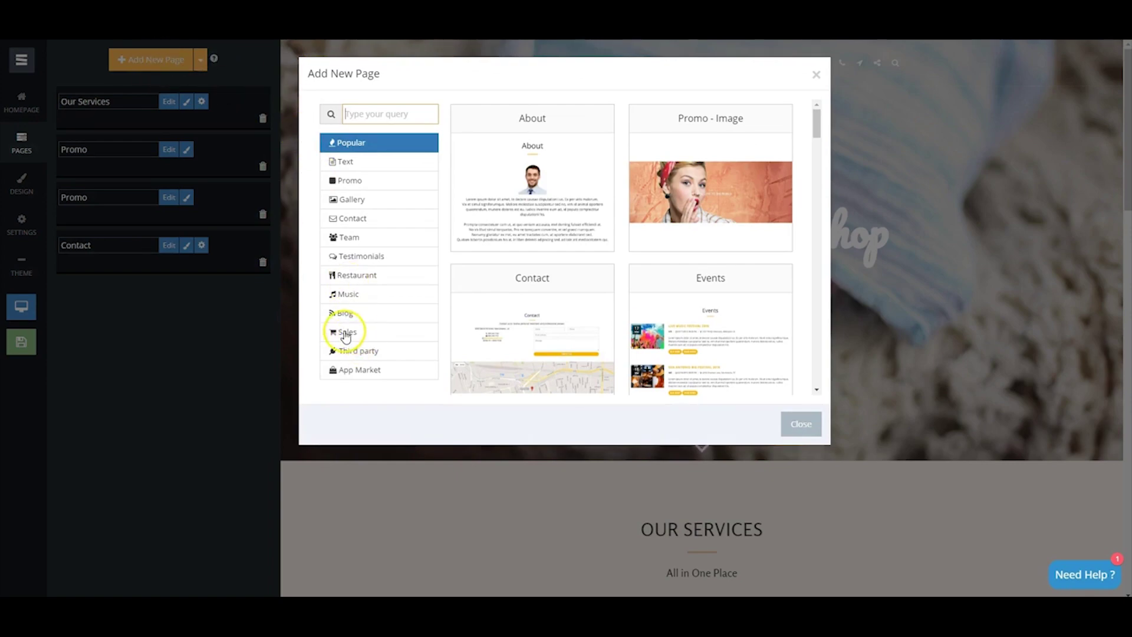
# Pick the Store template from the Sales category of new page templates.
pyautogui.click(346, 334)
pyautogui.scroll(-3, 649, 229)
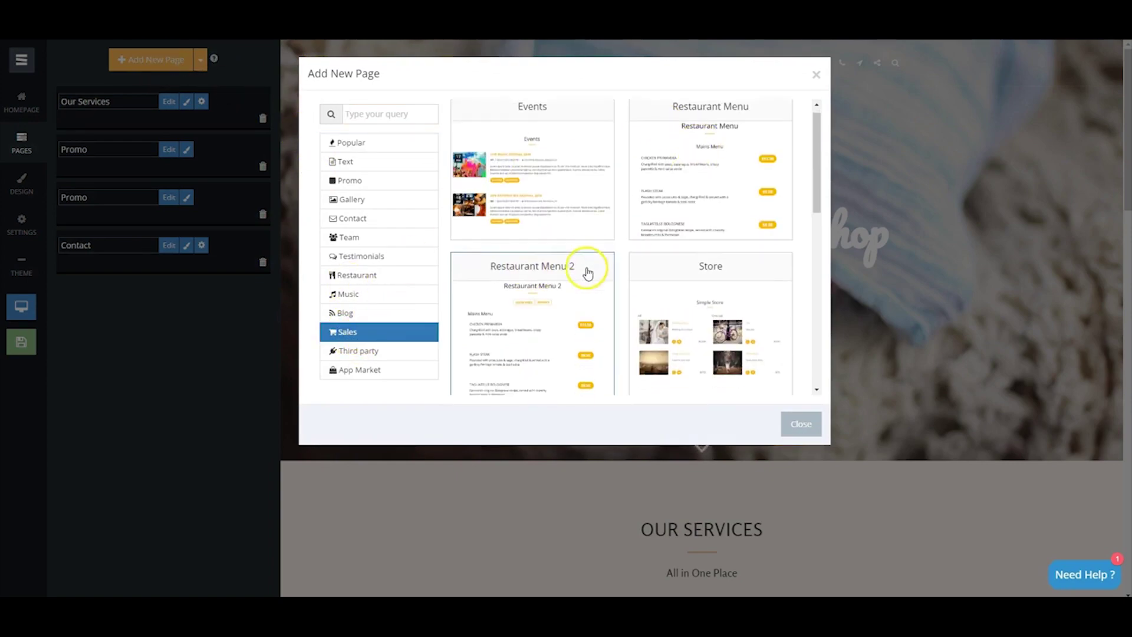
pyautogui.scroll(1, 602, 258)
pyautogui.click(689, 235)
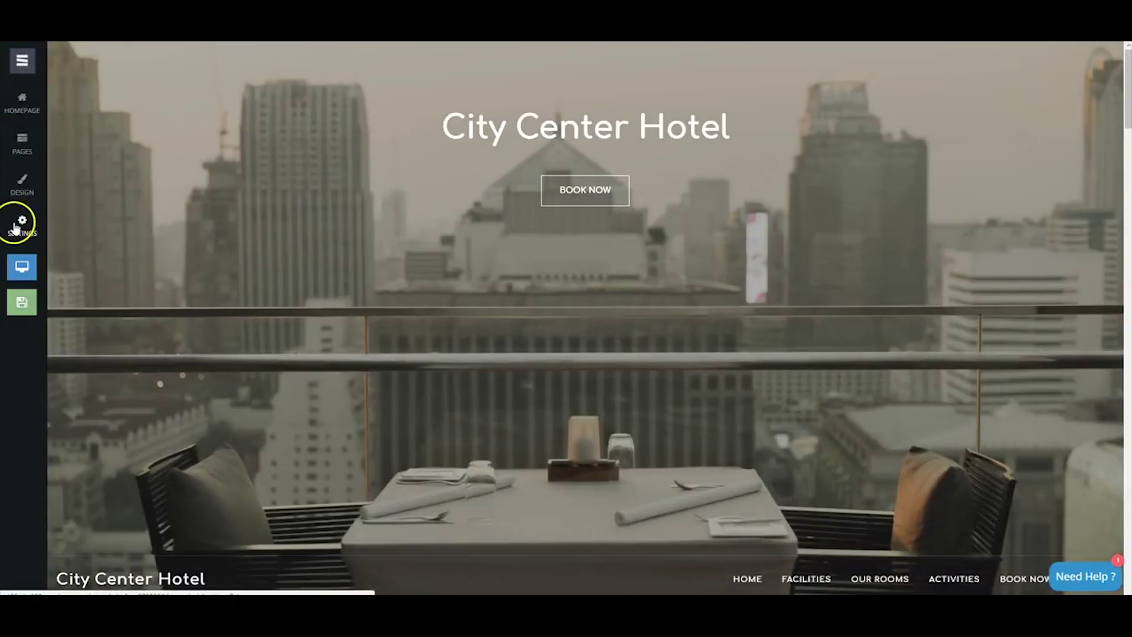
# Add Portuguese in Website Languages (searching 'por') and preview the translated City Center Hotel site.
pyautogui.click(16, 227)
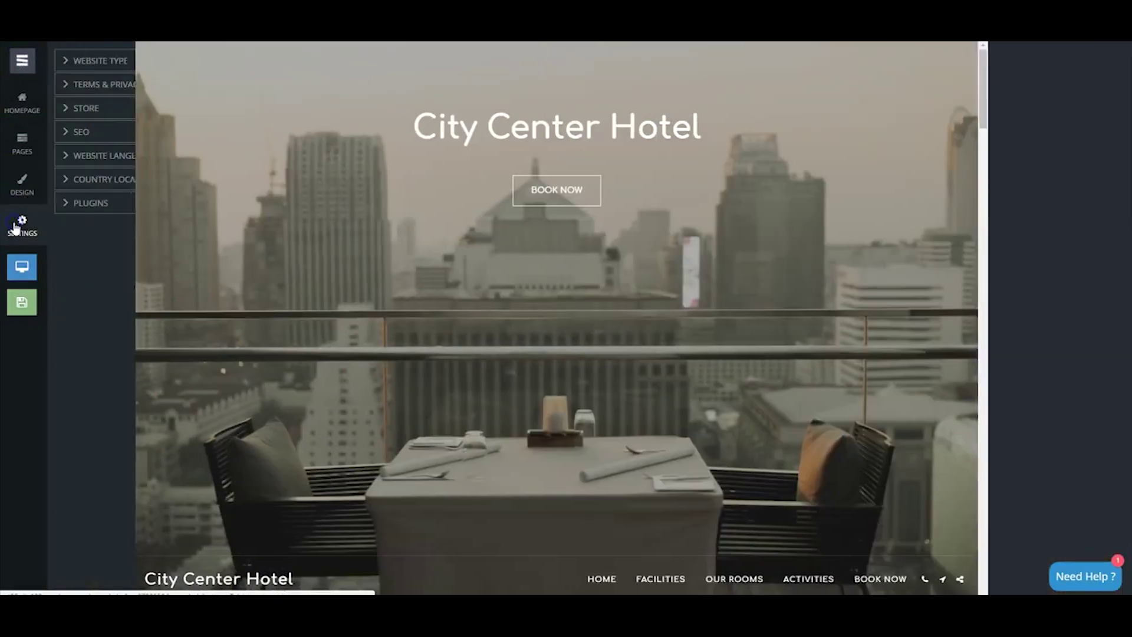
pyautogui.click(69, 157)
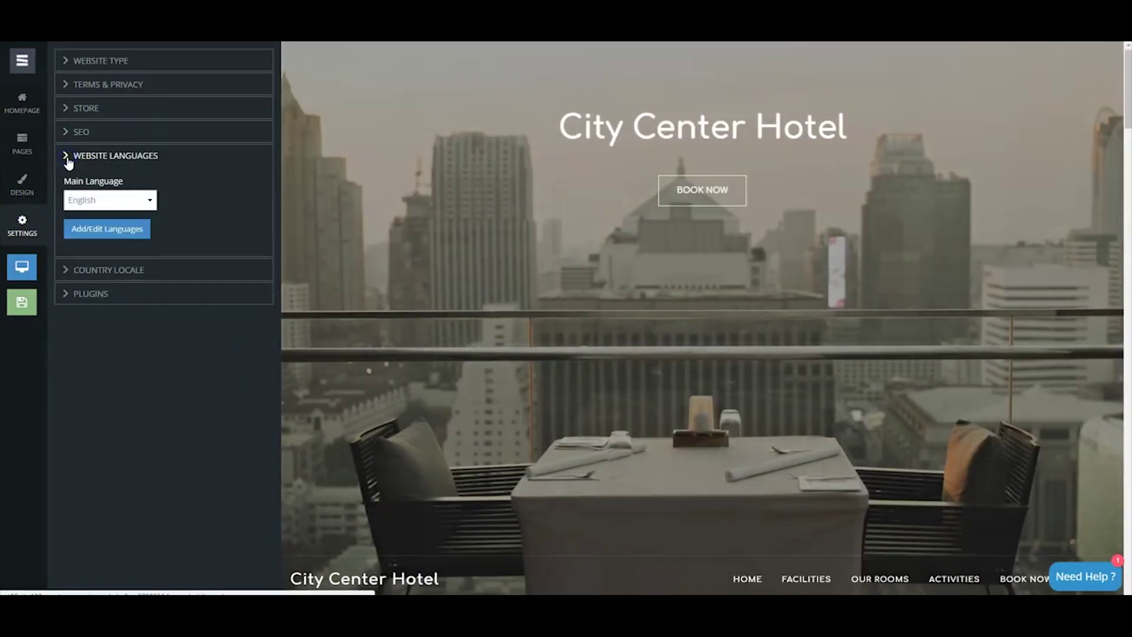
pyautogui.click(95, 229)
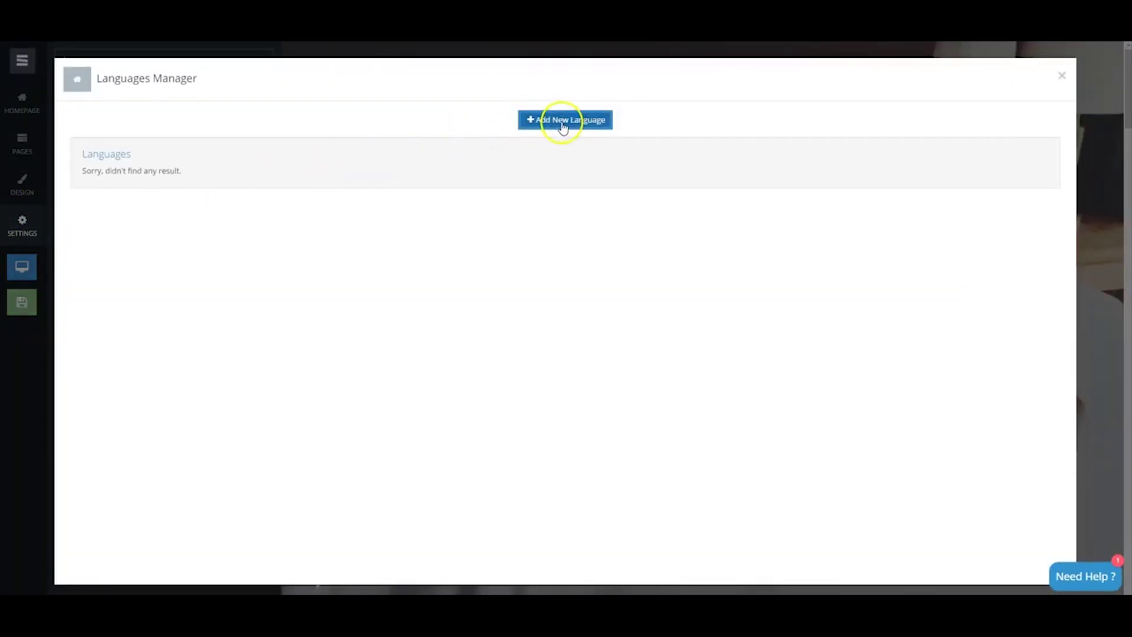
pyautogui.click(563, 120)
pyautogui.click(368, 134)
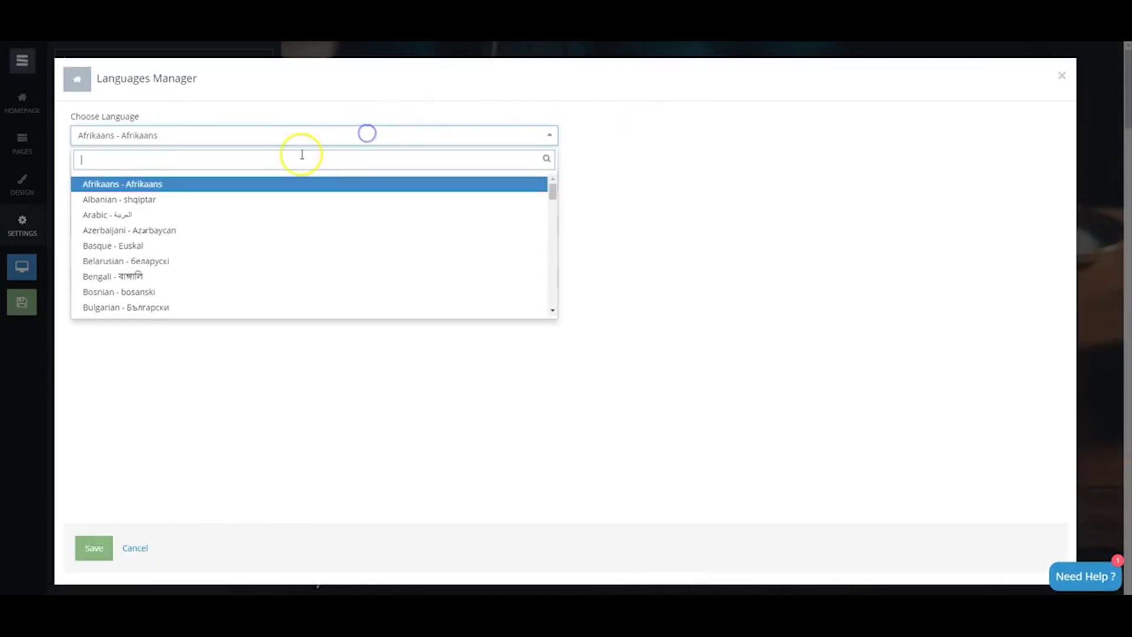
pyautogui.write('portu')
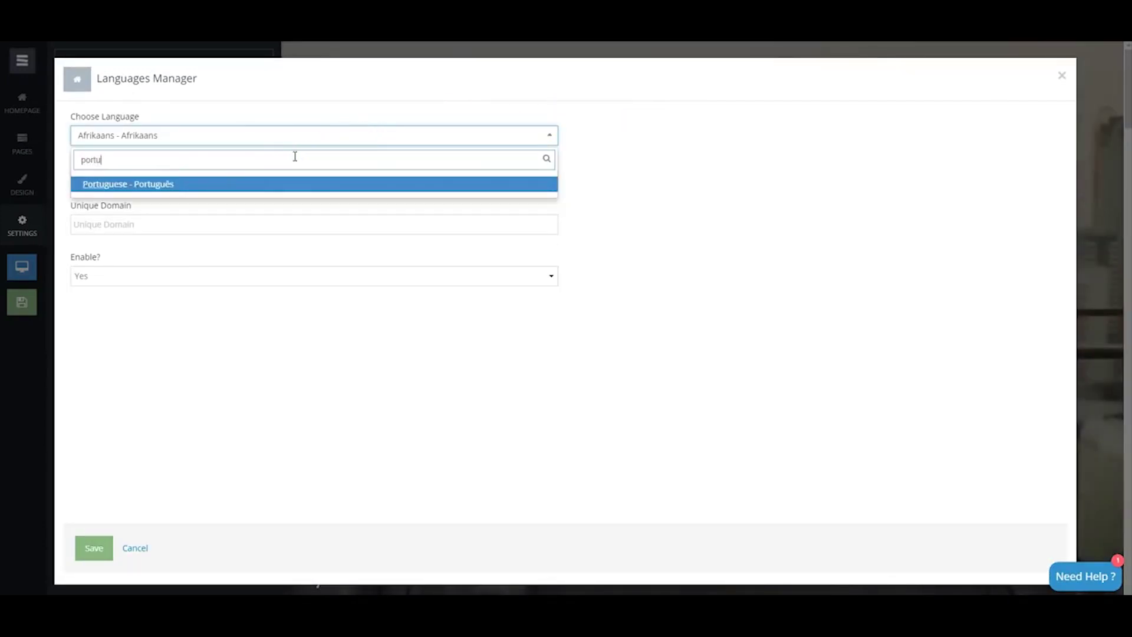
pyautogui.click(253, 188)
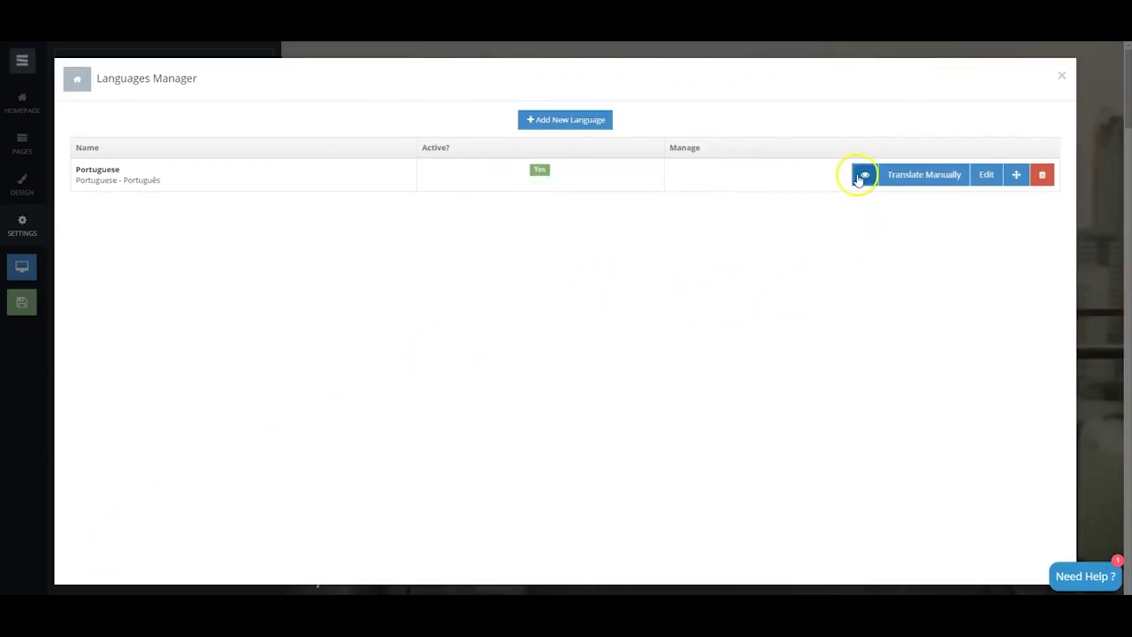
pyautogui.click(862, 175)
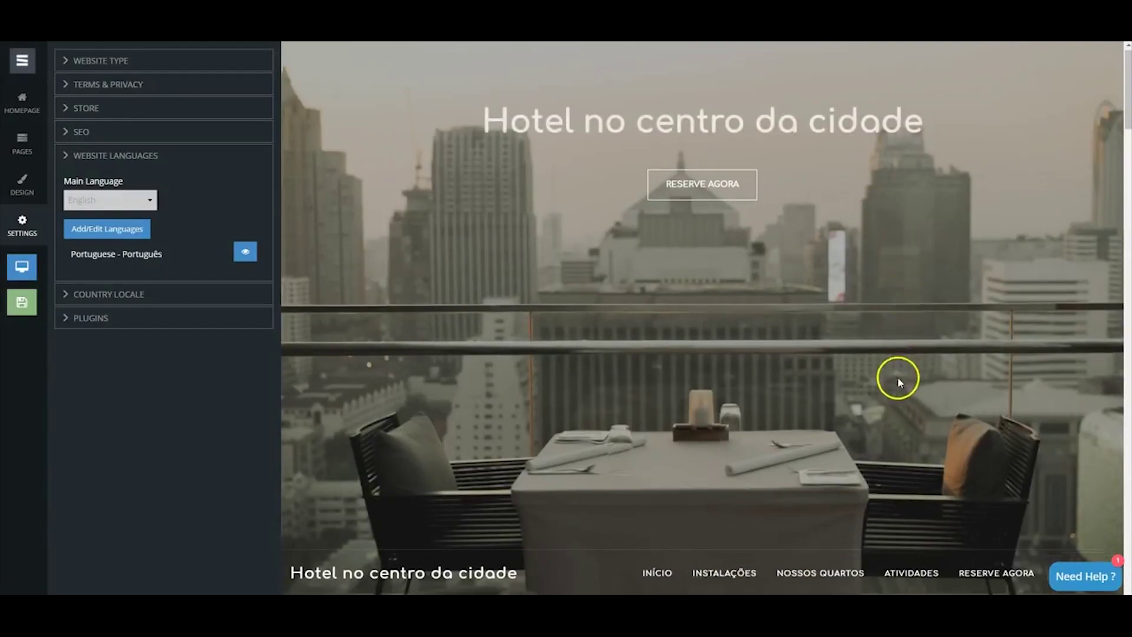
pyautogui.scroll(-8, 899, 382)
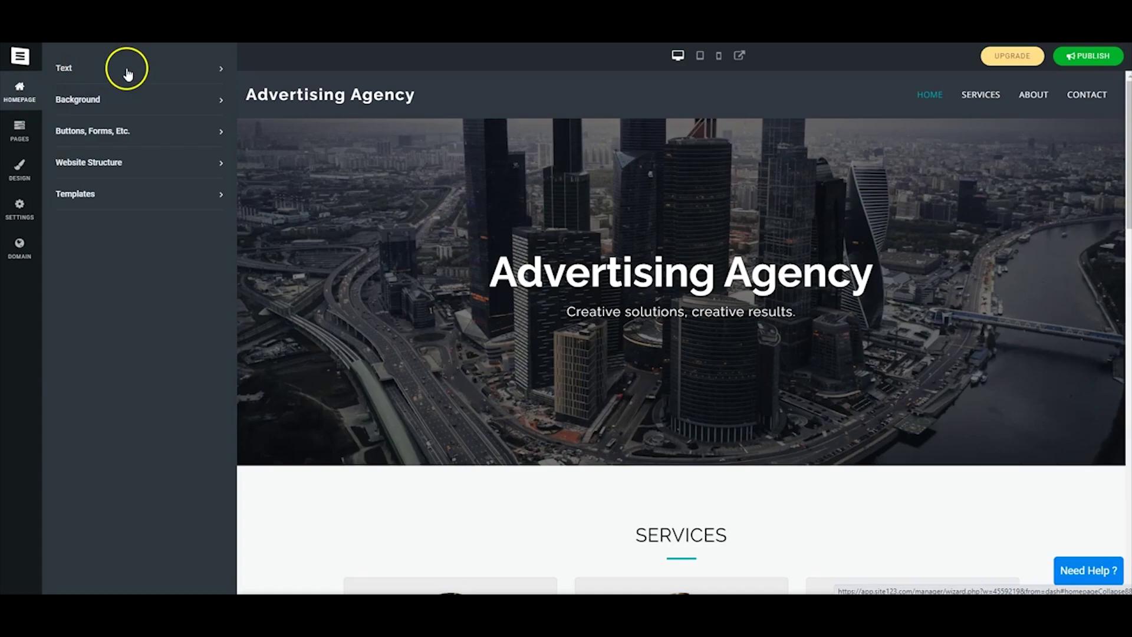
# Set hero text 'Business Guidance' / 'The Road To Success Starts Here!' with a line-framed layout.
pyautogui.click(127, 73)
pyautogui.write('Business Guidance')
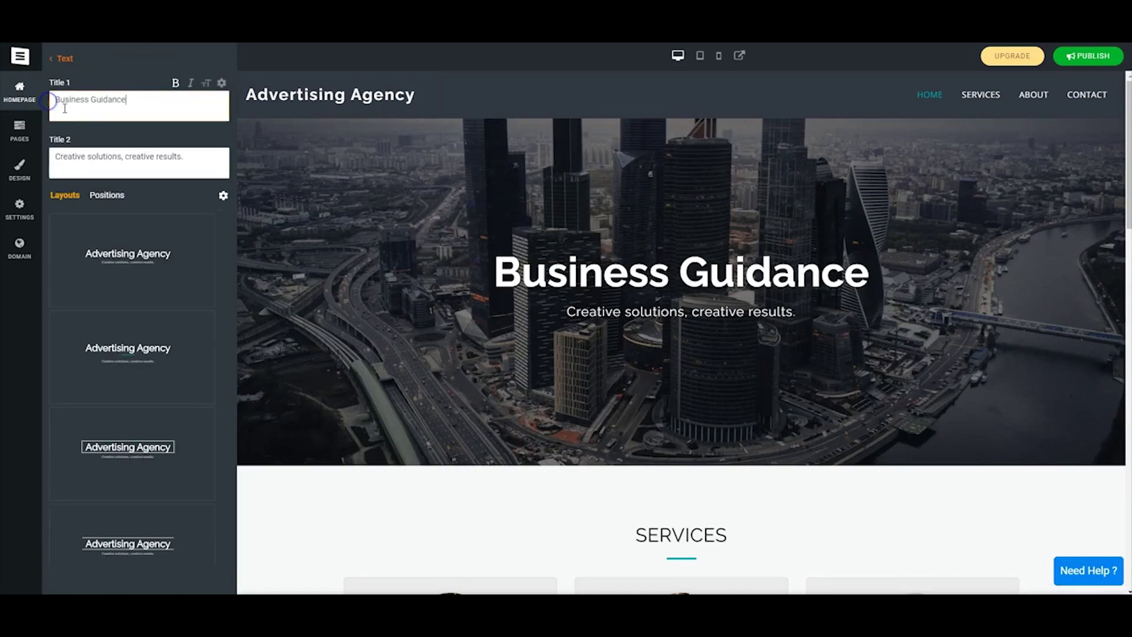
pyautogui.write('The Road To Success Starts Here!')
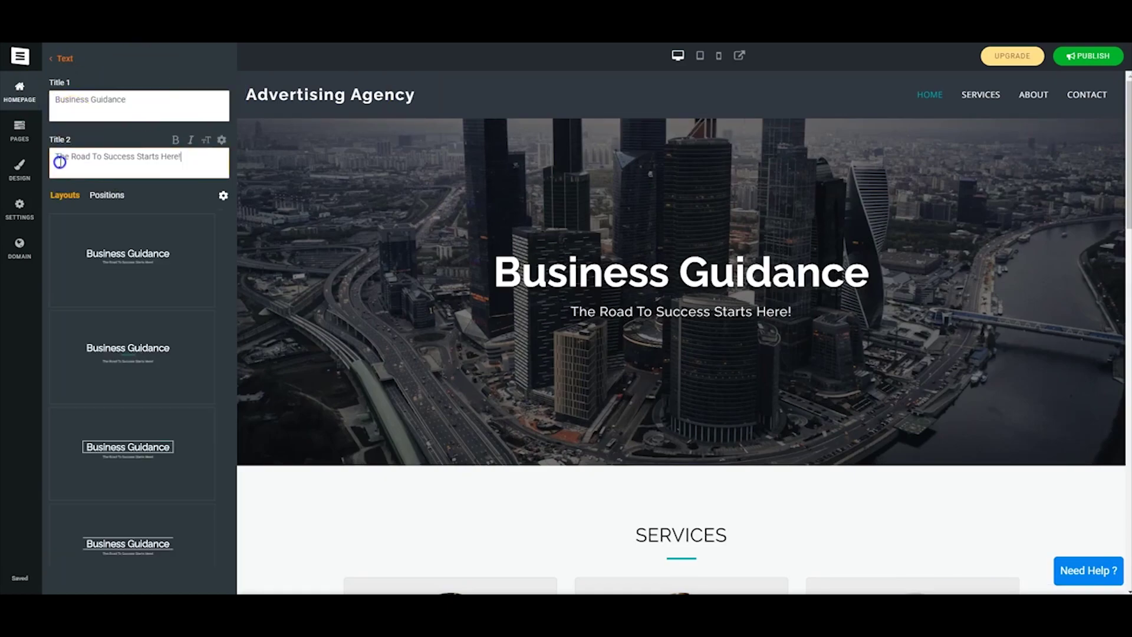
pyautogui.scroll(-1, 133, 254)
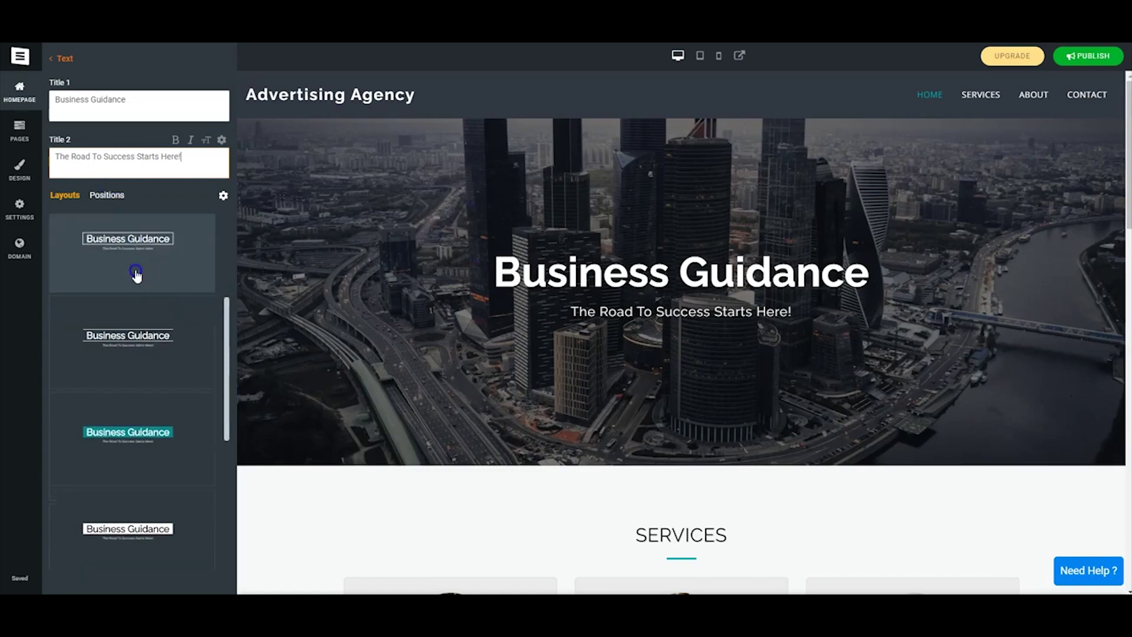
pyautogui.scroll(1, 134, 271)
pyautogui.click(136, 355)
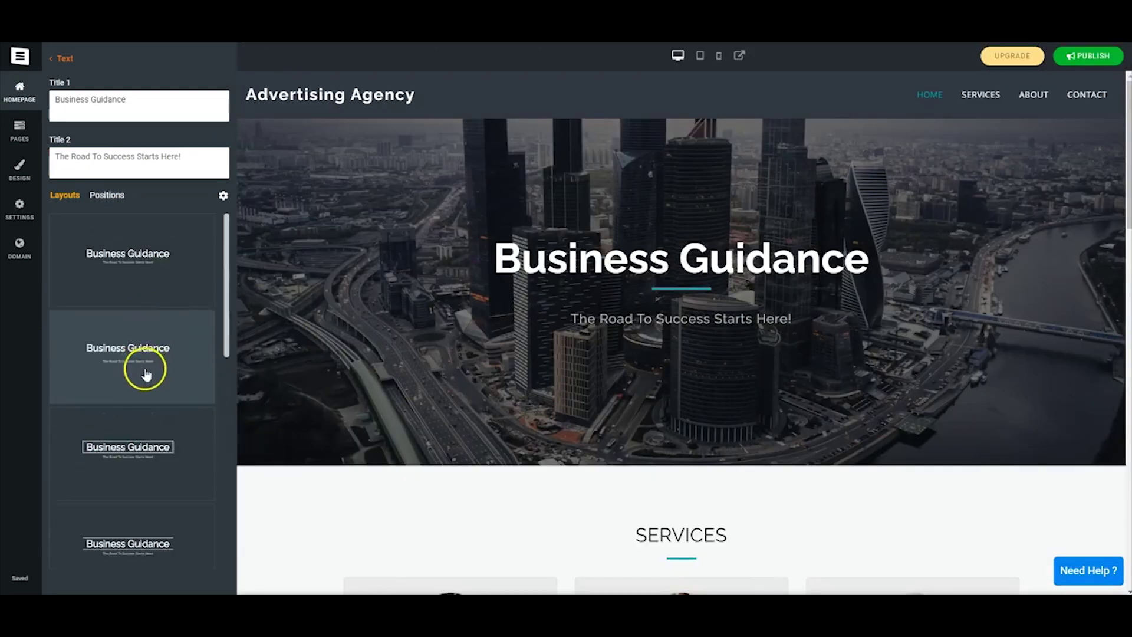
pyautogui.scroll(-3, 147, 372)
pyautogui.click(152, 311)
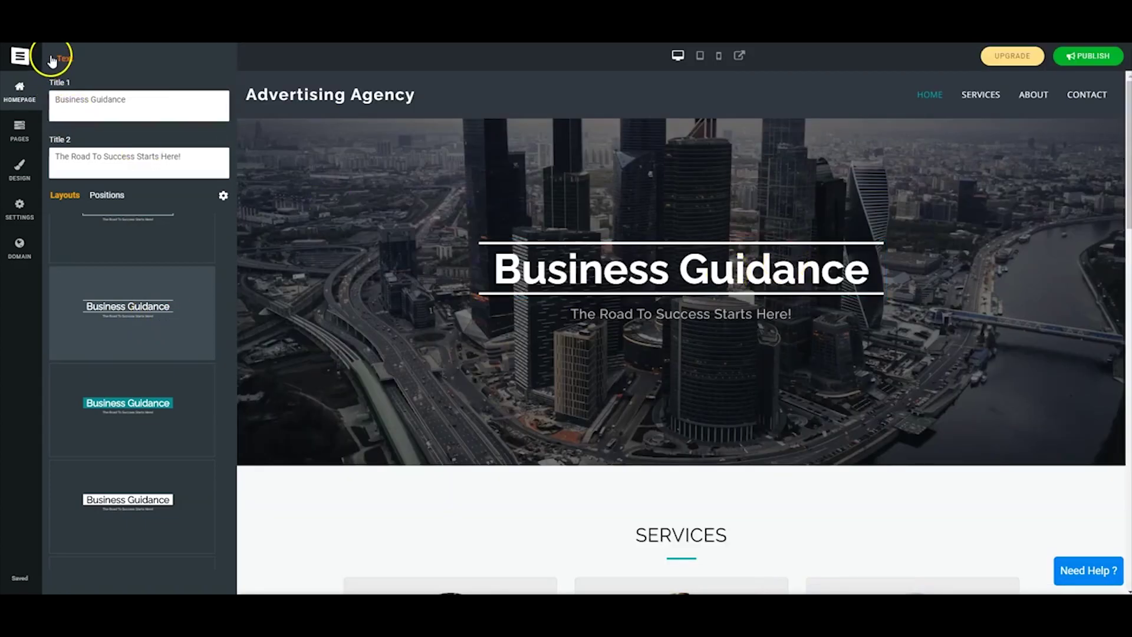
pyautogui.click(52, 59)
# Set the hero background to an aerial city skyline photo from the business images.
pyautogui.click(163, 102)
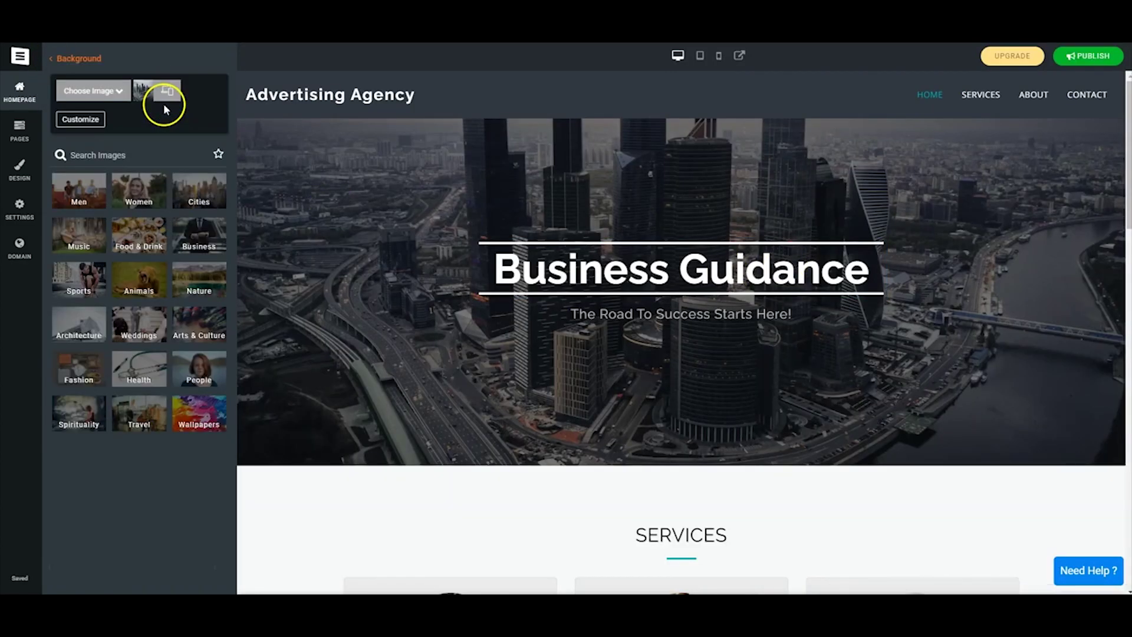
pyautogui.click(197, 242)
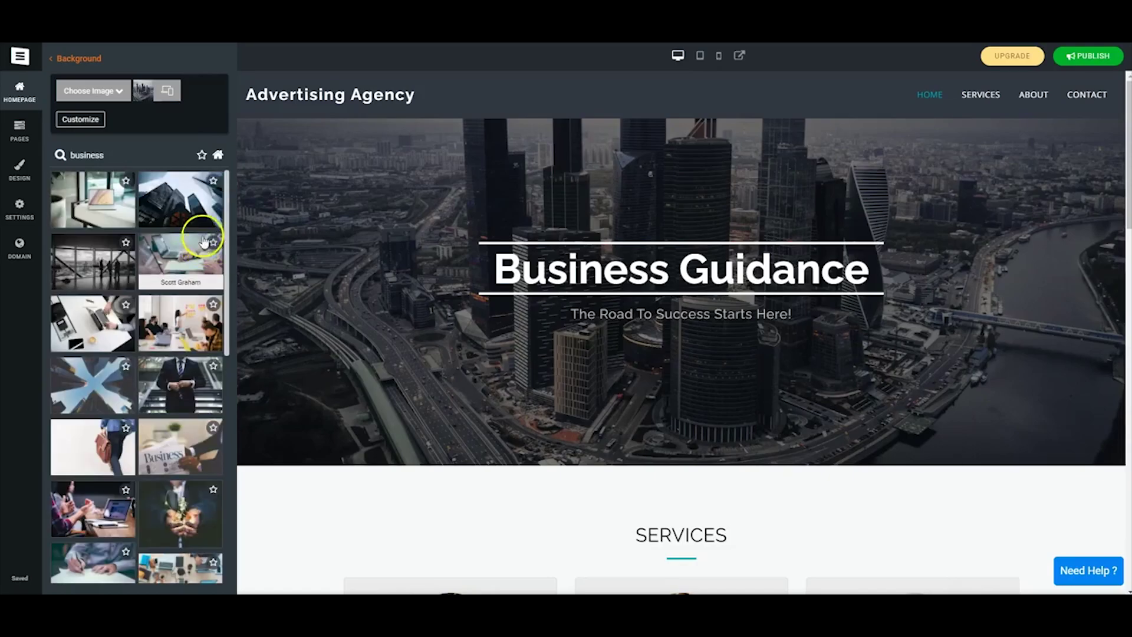
pyautogui.click(198, 202)
pyautogui.click(109, 370)
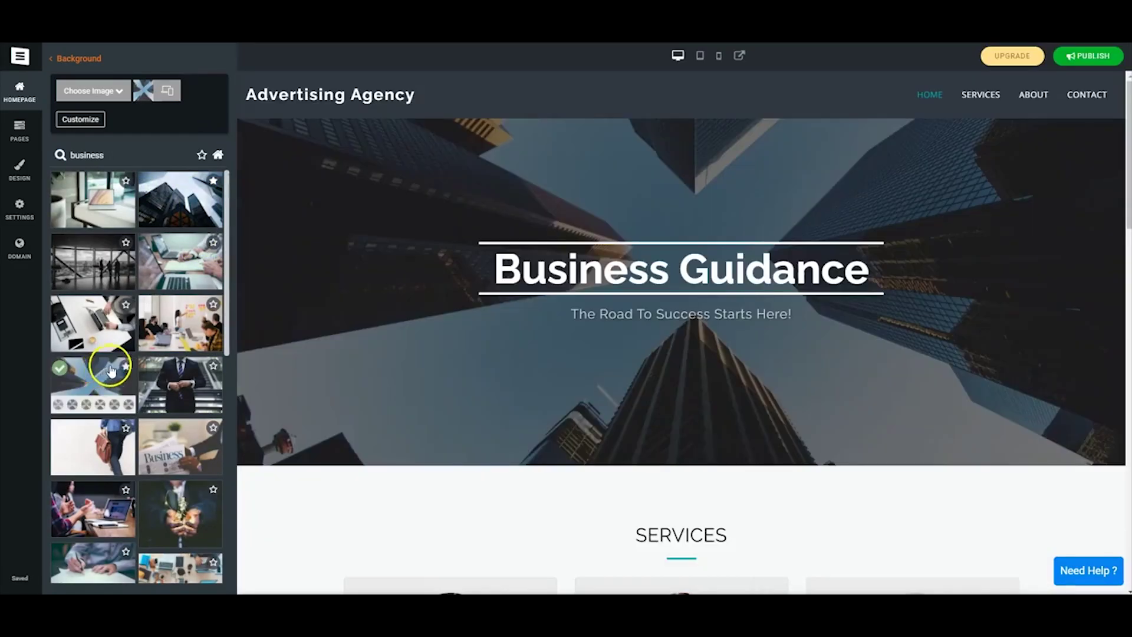
pyautogui.scroll(-10, 110, 371)
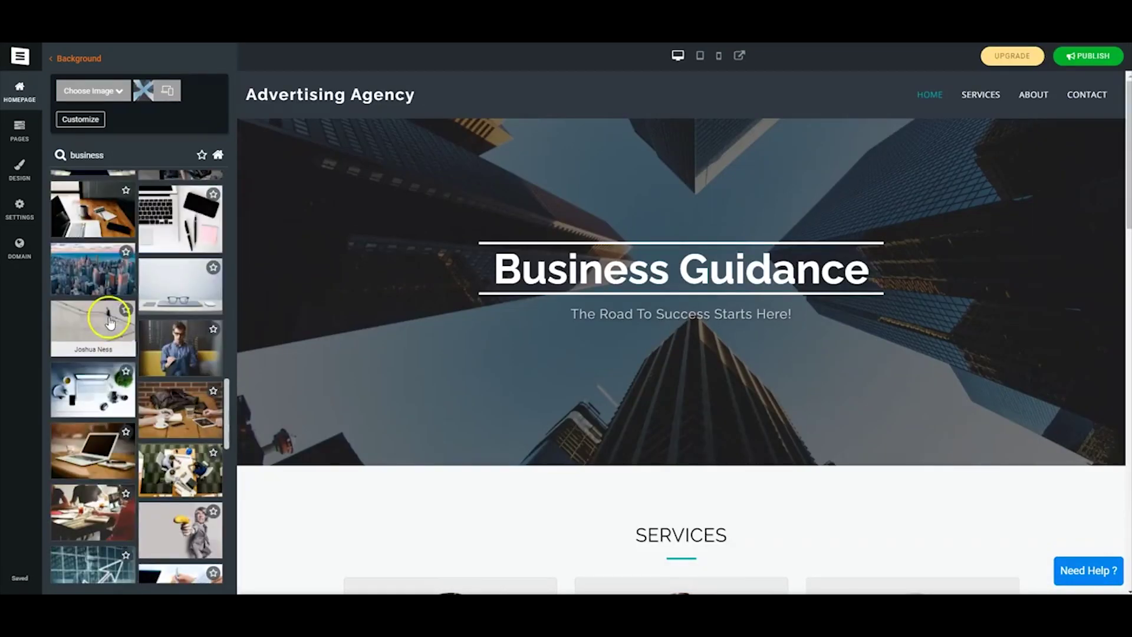
pyautogui.click(96, 270)
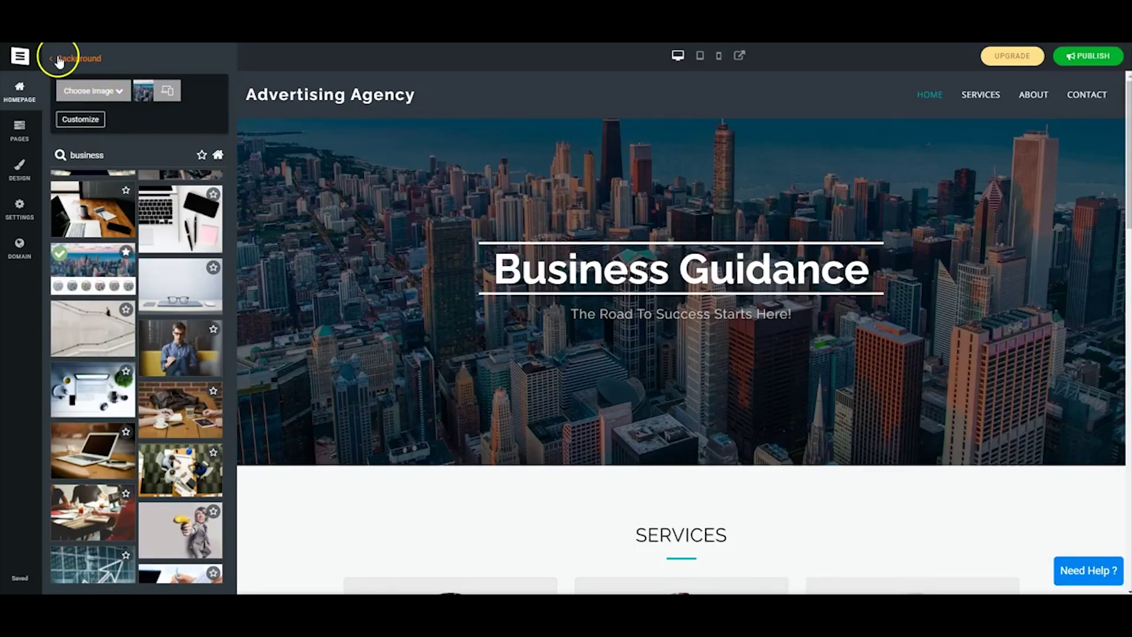
pyautogui.click(54, 60)
# Replace the About page text with the longer write-up and save it.
pyautogui.click(28, 133)
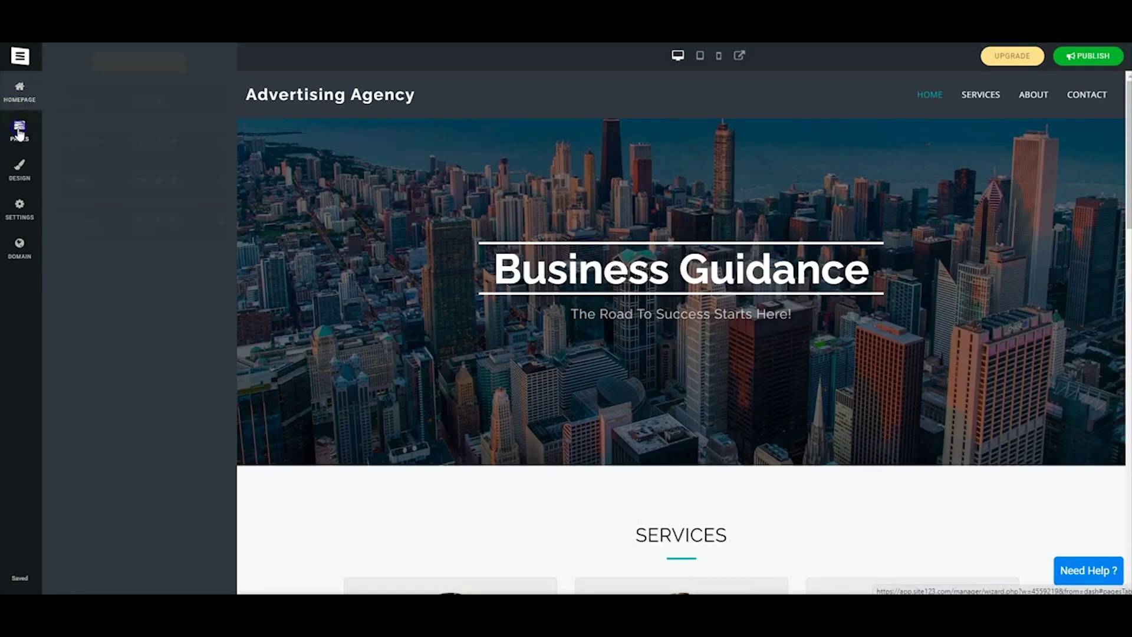
pyautogui.click(140, 181)
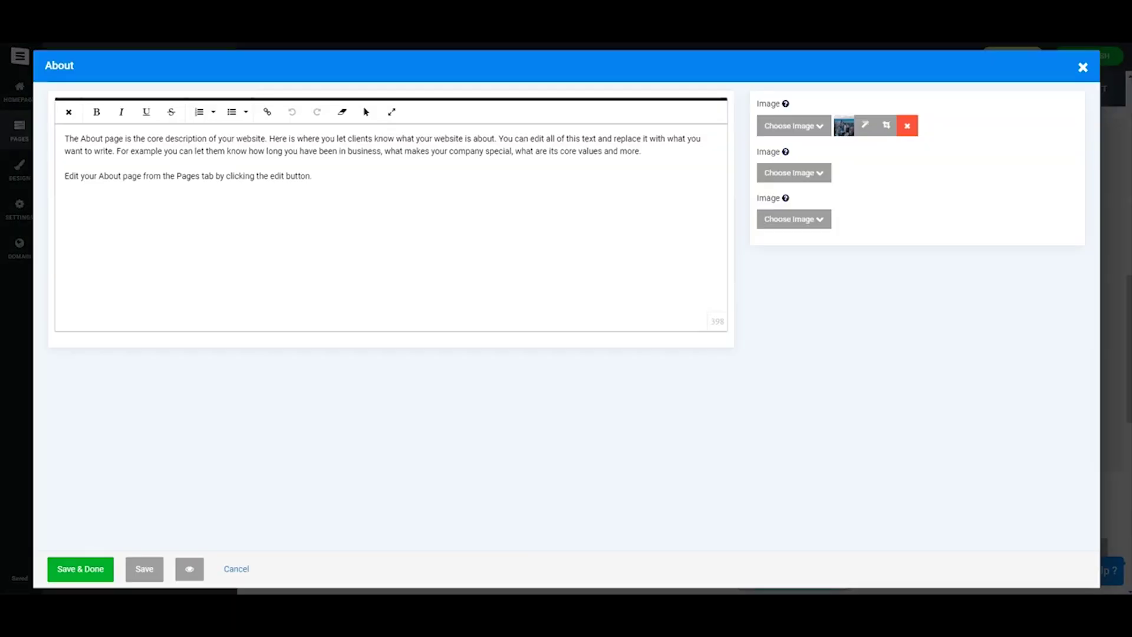
pyautogui.moveTo(211, 165); pyautogui.dragTo(62, 134)
pyautogui.hotkey('ctrl', 'v')
pyautogui.click(80, 569)
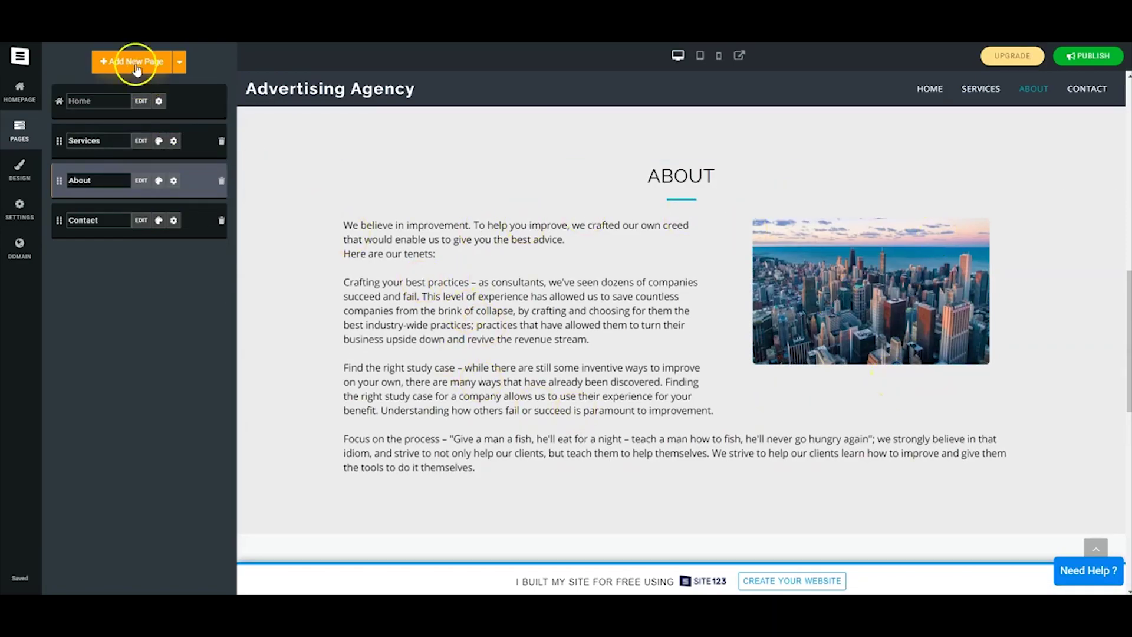
# Add a Team page from the Team templates and move it between Services and About.
pyautogui.click(134, 63)
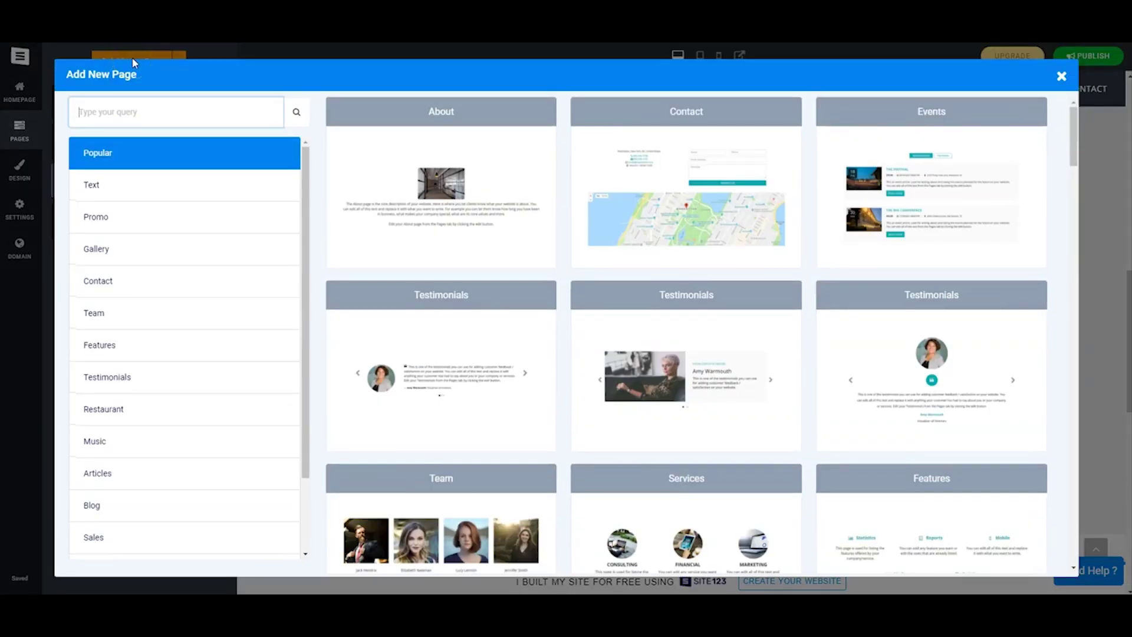
pyautogui.scroll(-10, 814, 419)
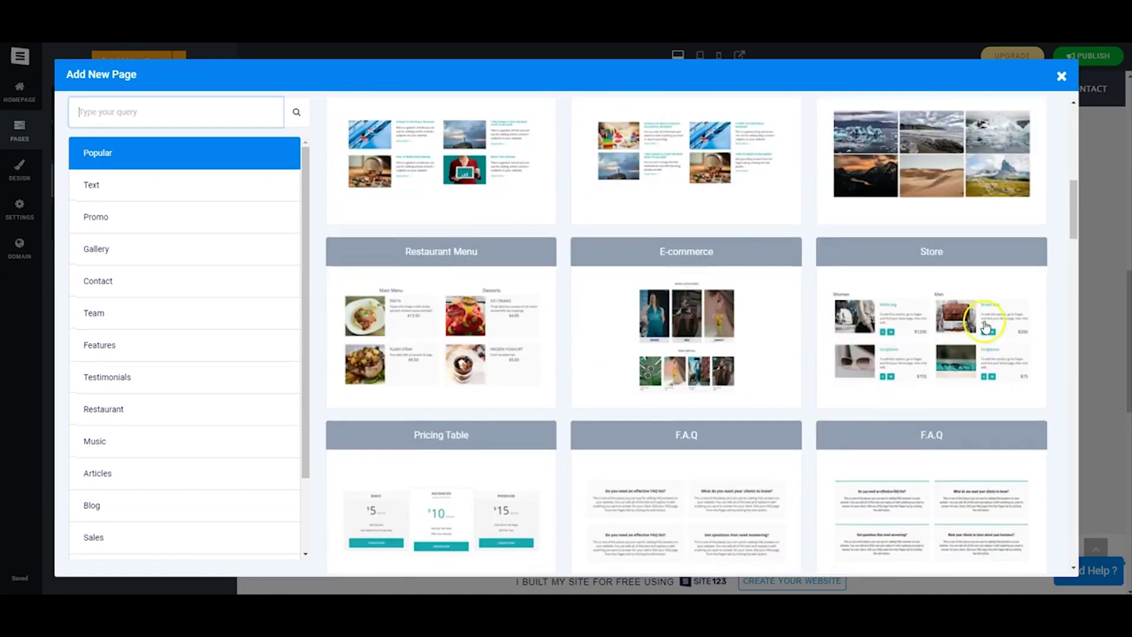
pyautogui.moveTo(1074, 232); pyautogui.dragTo(1088, 513)
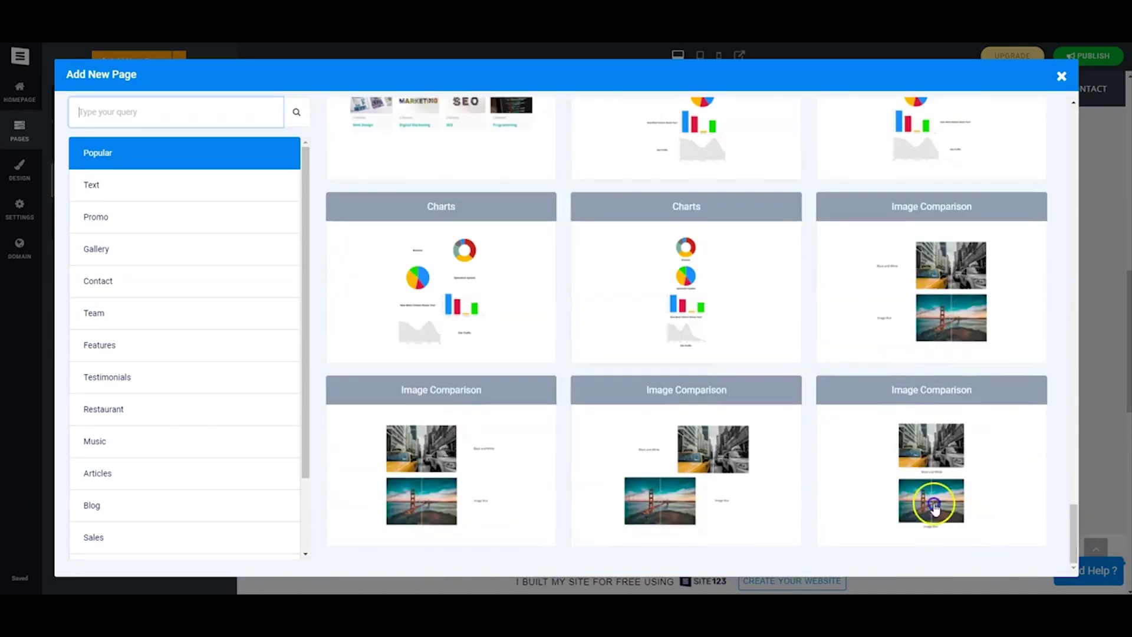
pyautogui.click(137, 321)
pyautogui.scroll(-5, 837, 308)
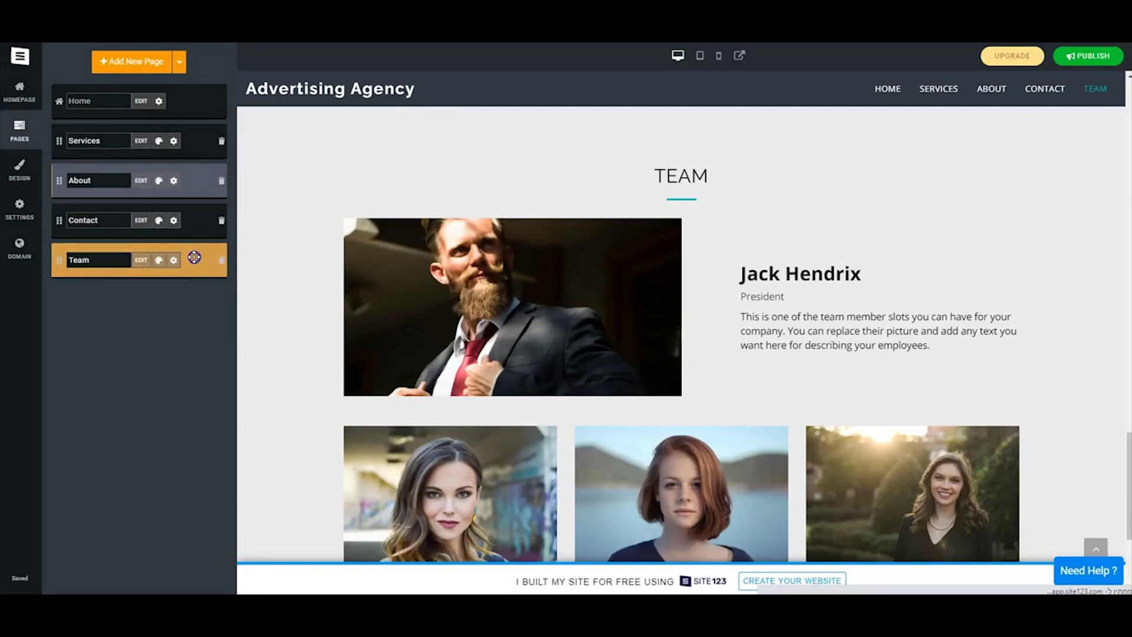
pyautogui.moveTo(194, 258); pyautogui.dragTo(198, 154)
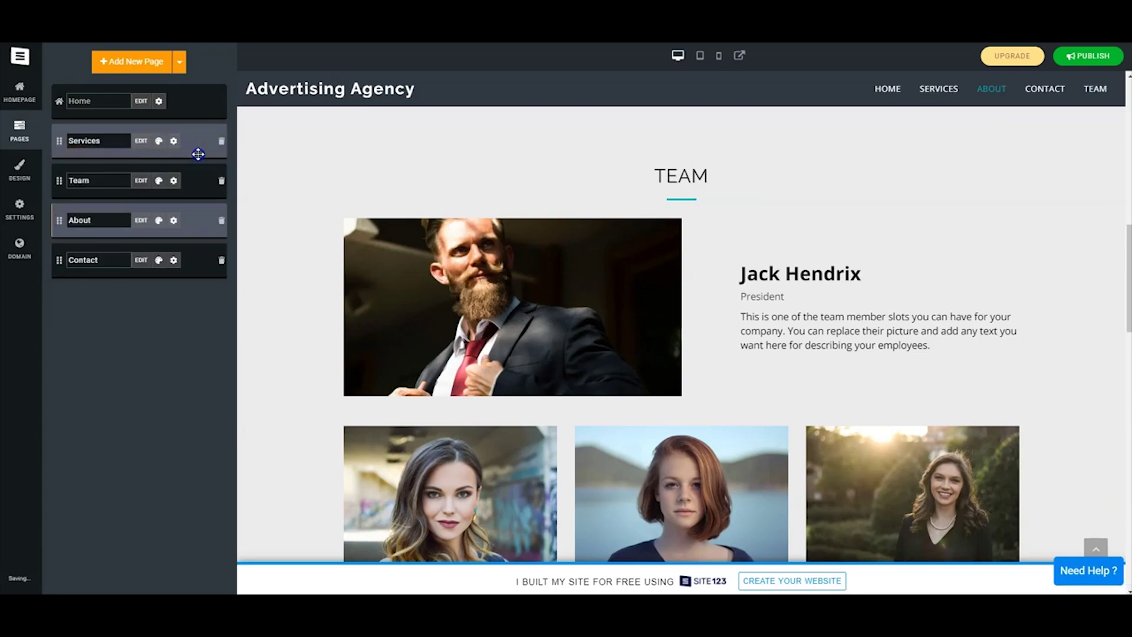
pyautogui.click(140, 181)
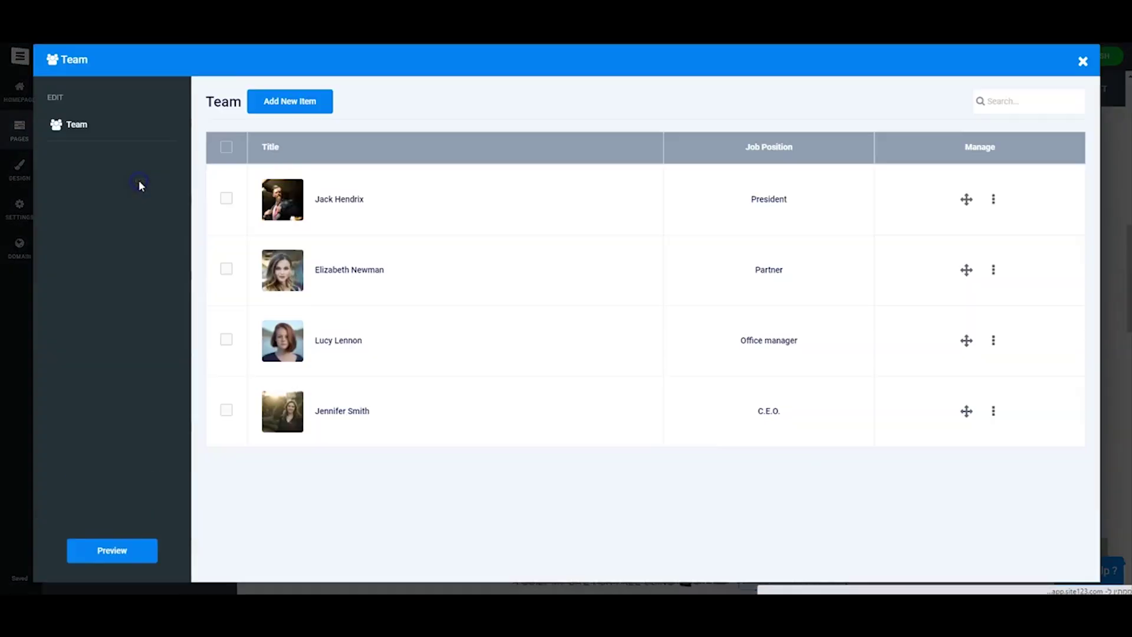
# Give the President team member a new portrait from the image library and save the change.
pyautogui.click(994, 206)
pyautogui.click(901, 168)
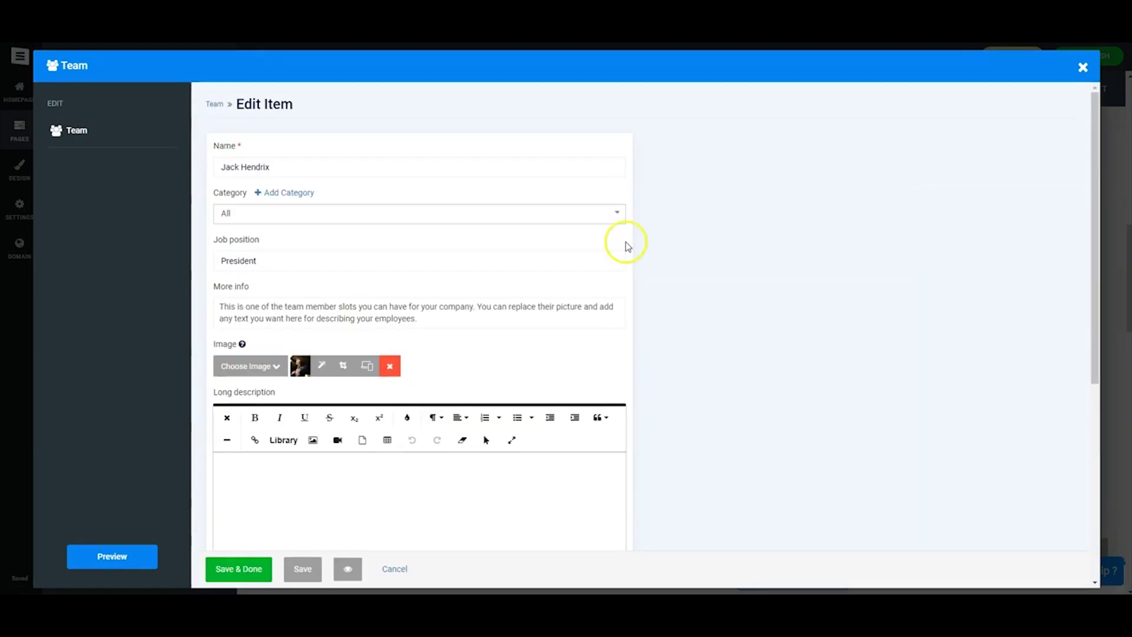
pyautogui.click(269, 405)
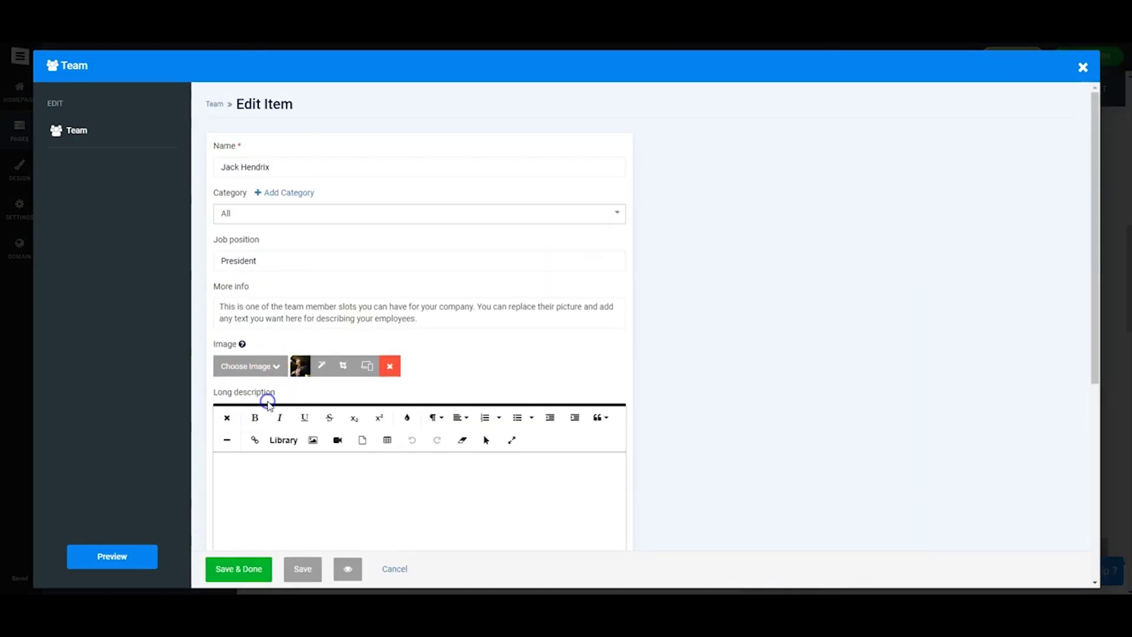
pyautogui.click(391, 173)
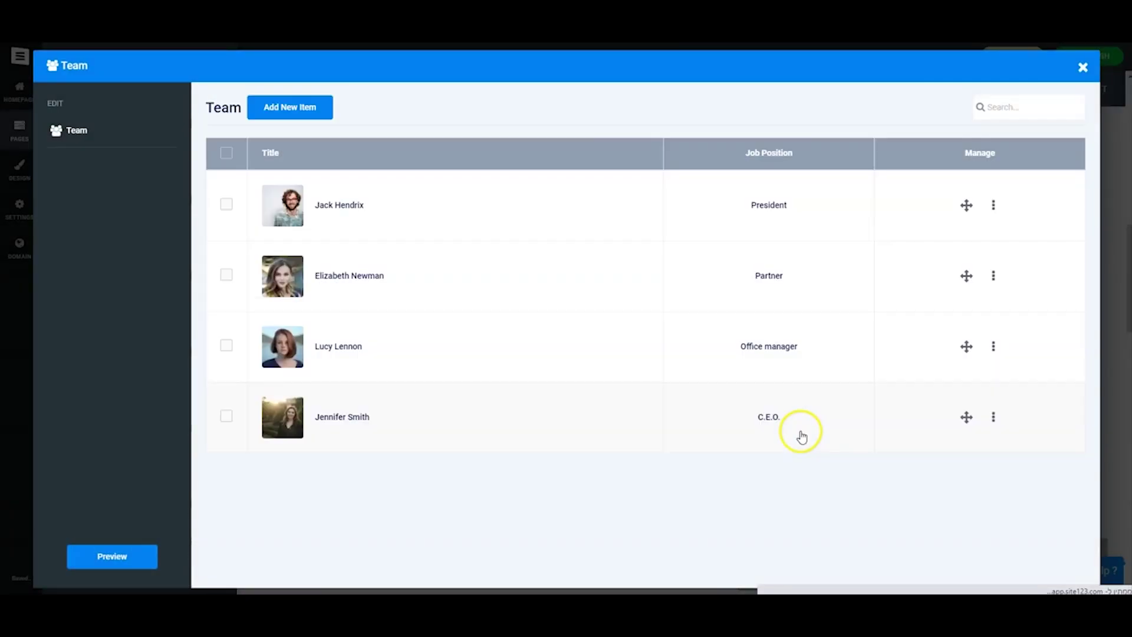
pyautogui.click(1082, 69)
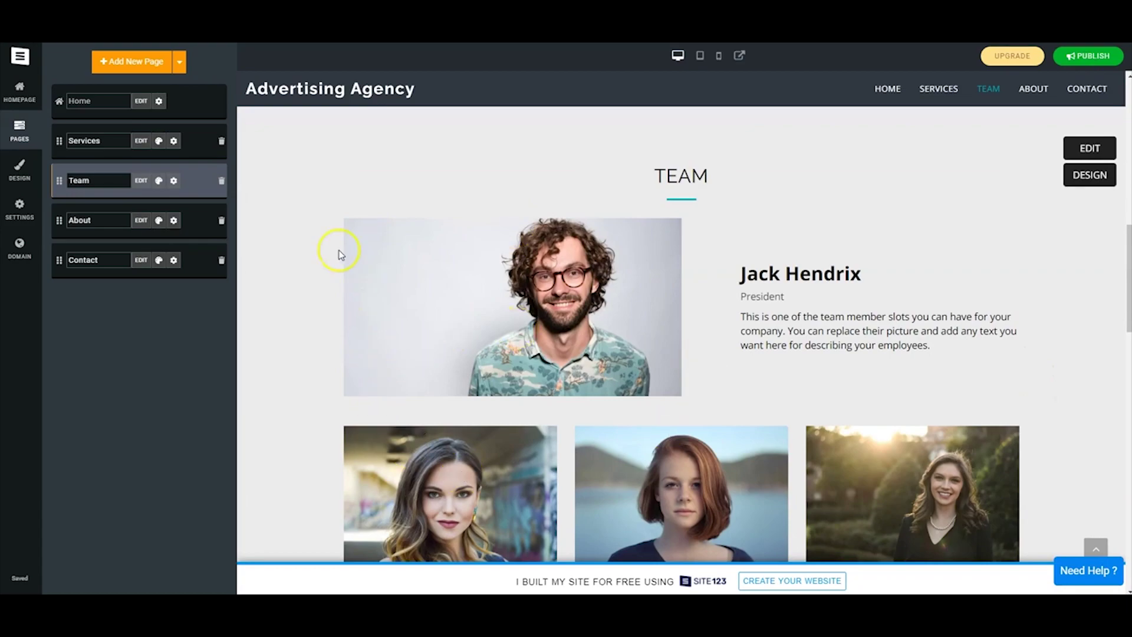
# Try the teal and cyan Design colour schemes, then settle on the white-and-blue scheme.
pyautogui.click(19, 172)
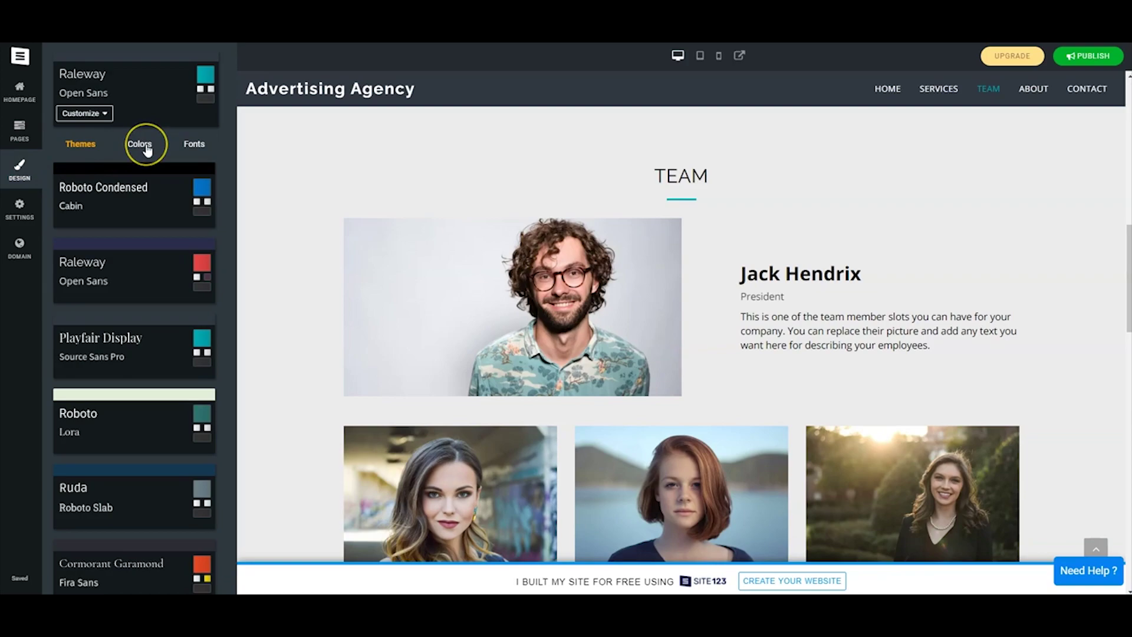
pyautogui.click(147, 148)
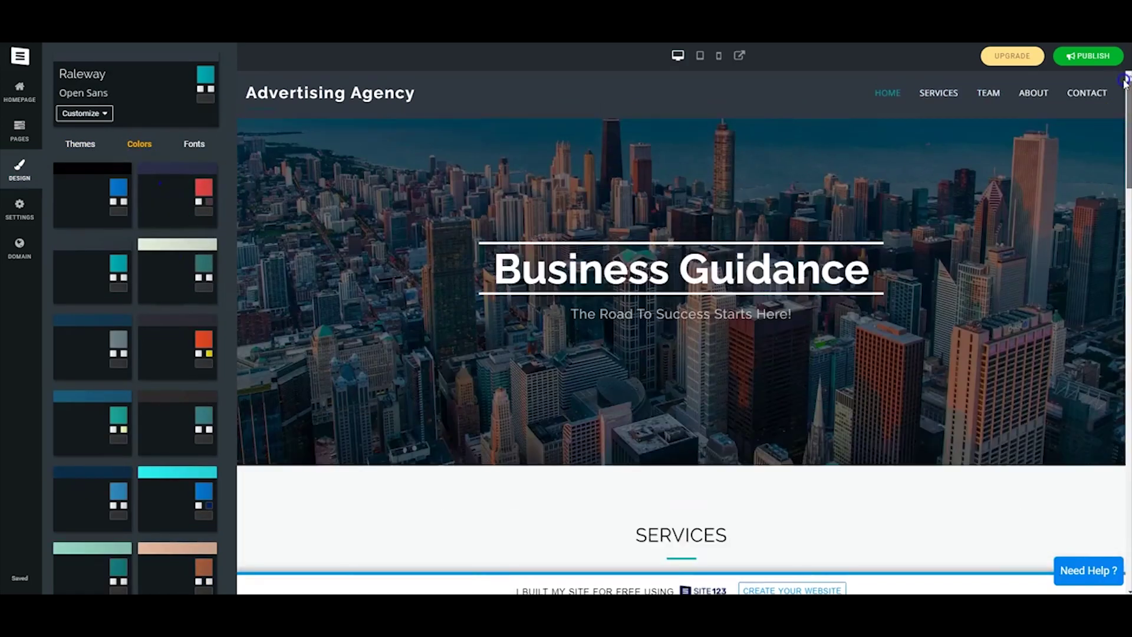
pyautogui.click(263, 169)
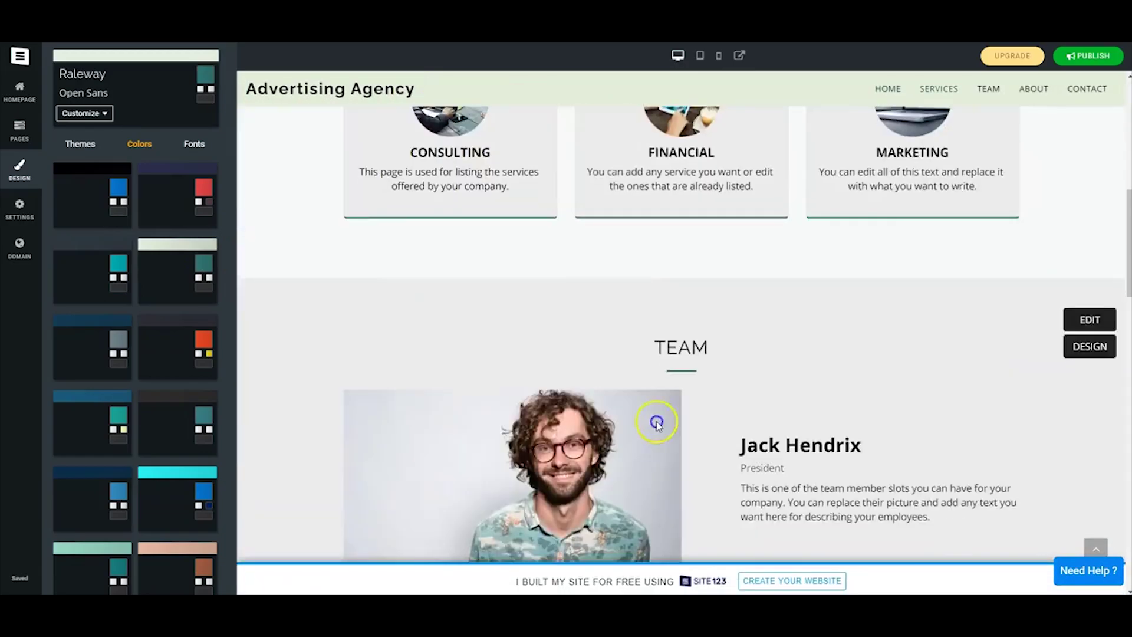
pyautogui.click(630, 404)
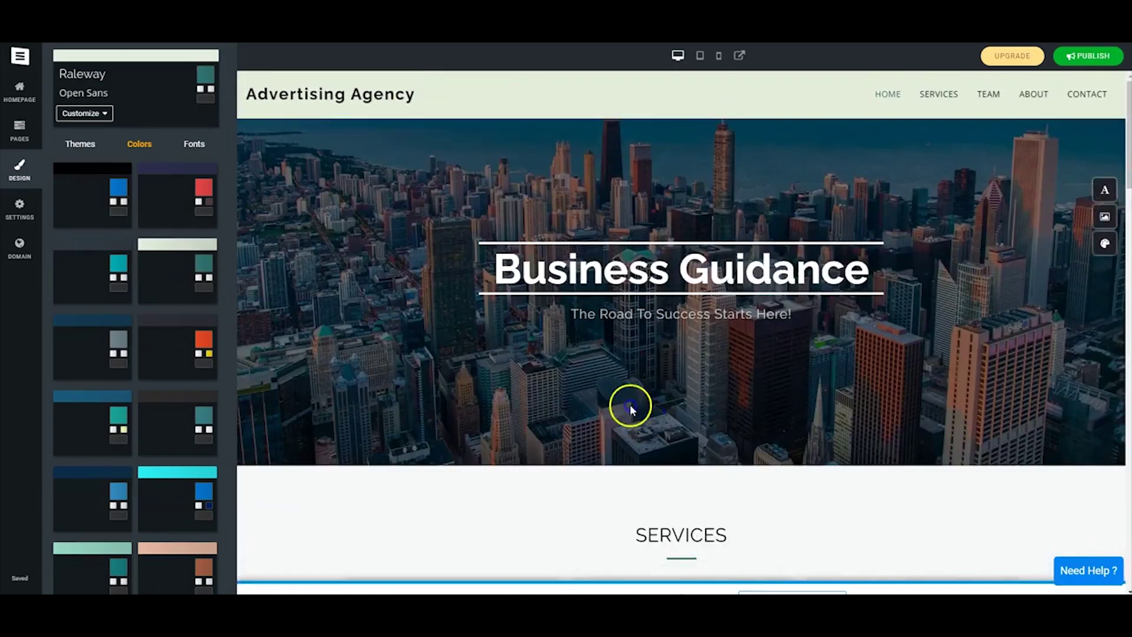
pyautogui.click(160, 477)
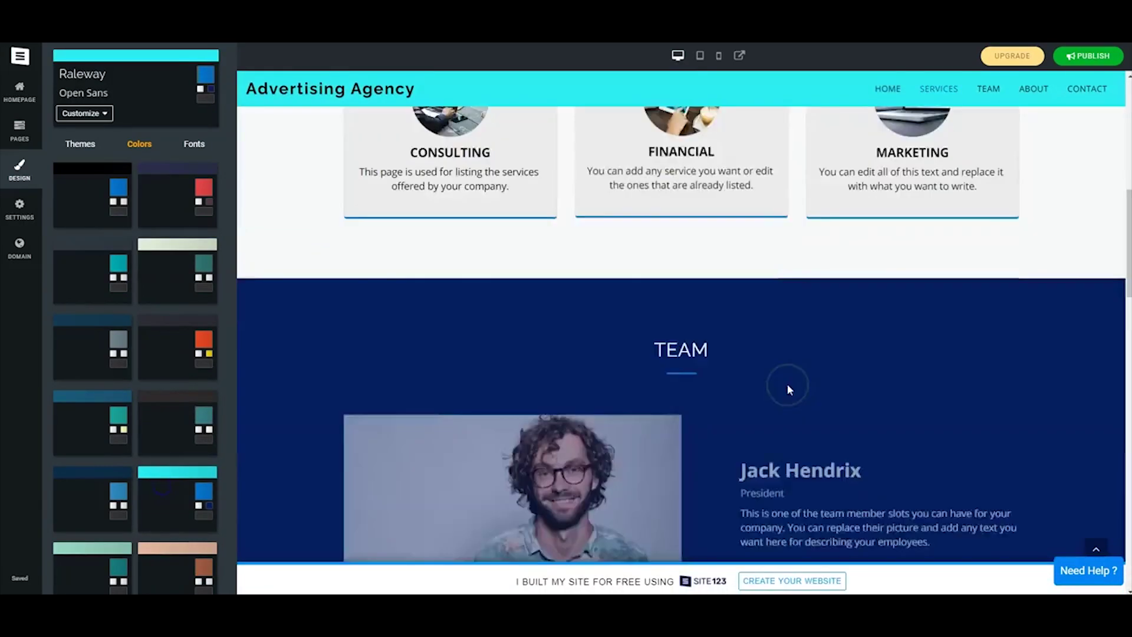
pyautogui.scroll(-5, 96, 417)
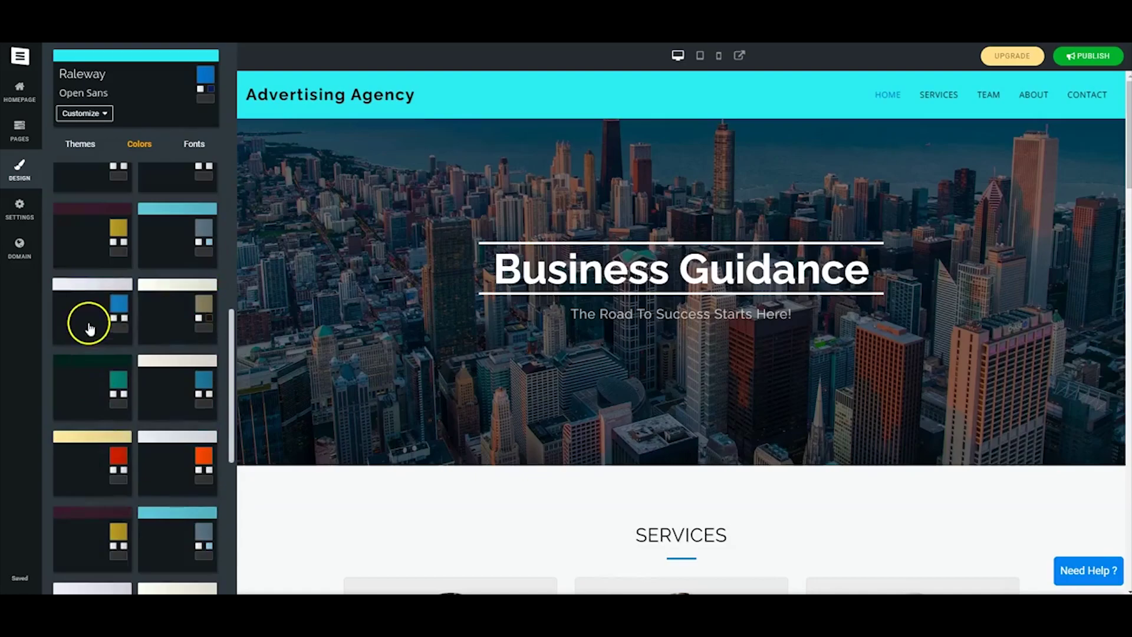
pyautogui.click(86, 324)
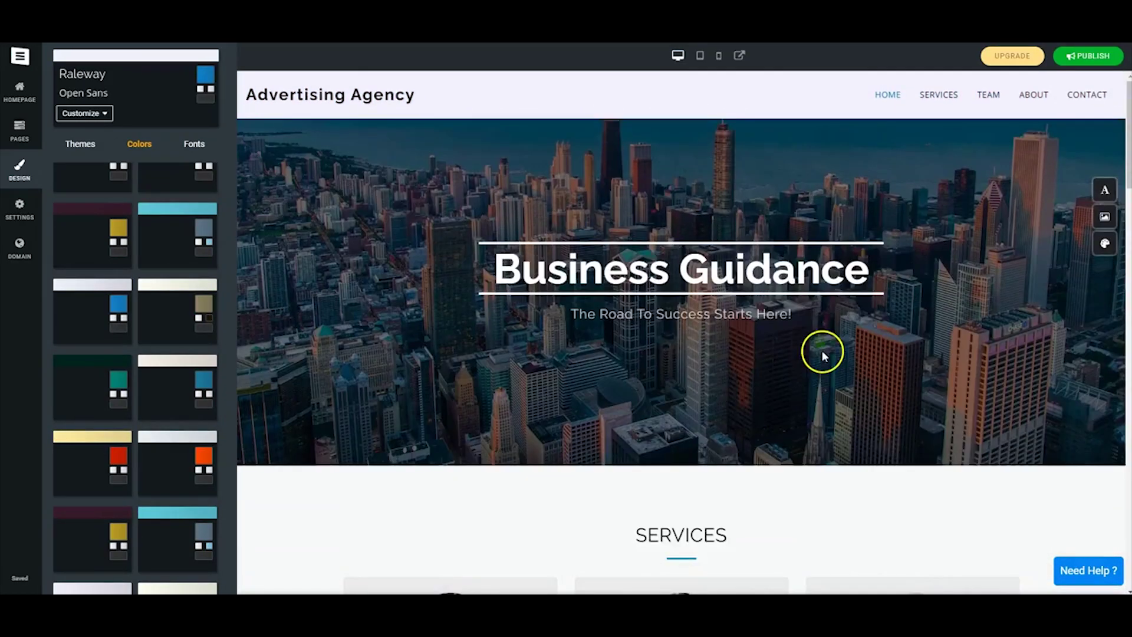
# Turn on the Floating Contact Button in the Footer customisation settings.
pyautogui.click(95, 113)
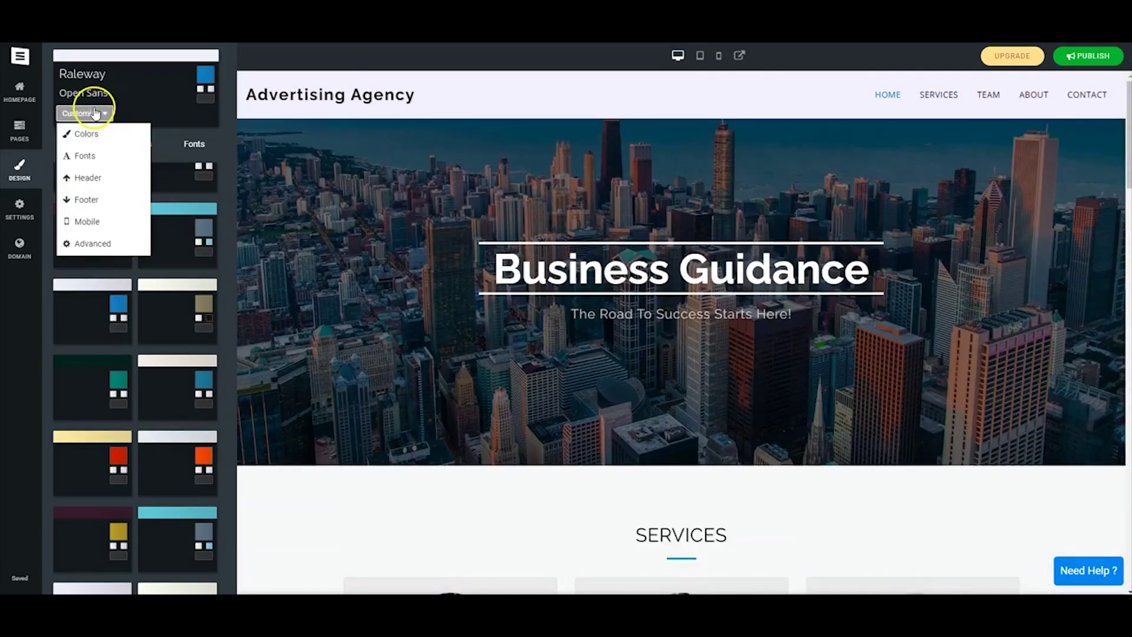
pyautogui.click(97, 200)
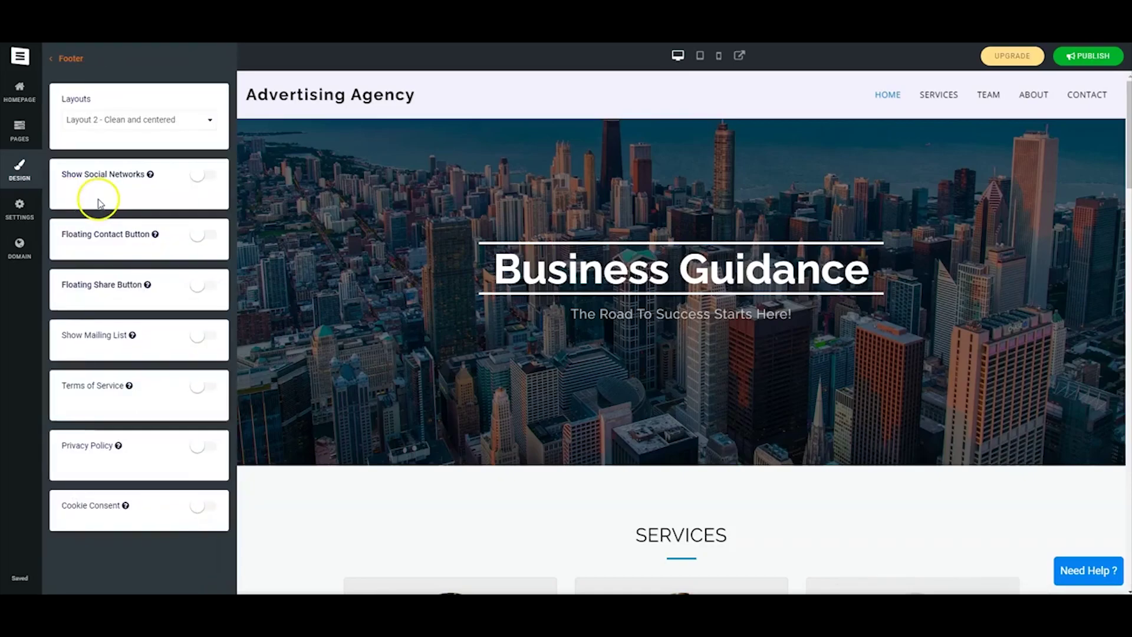
pyautogui.click(198, 236)
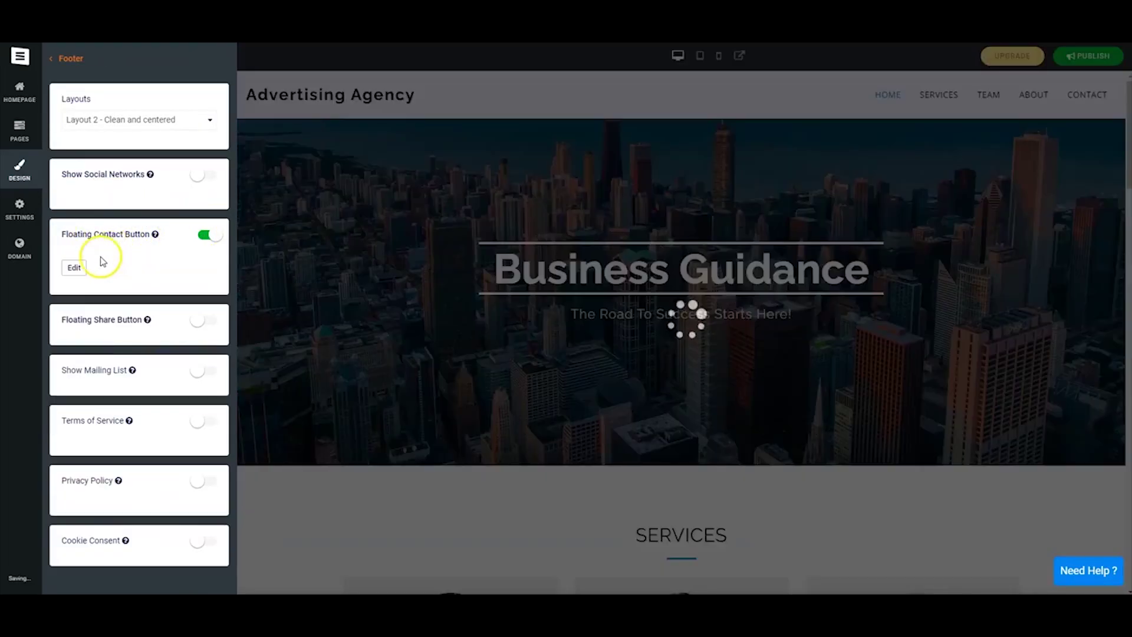
# Add Phone and WhatsApp options to the floating contact button and close its settings.
pyautogui.click(465, 113)
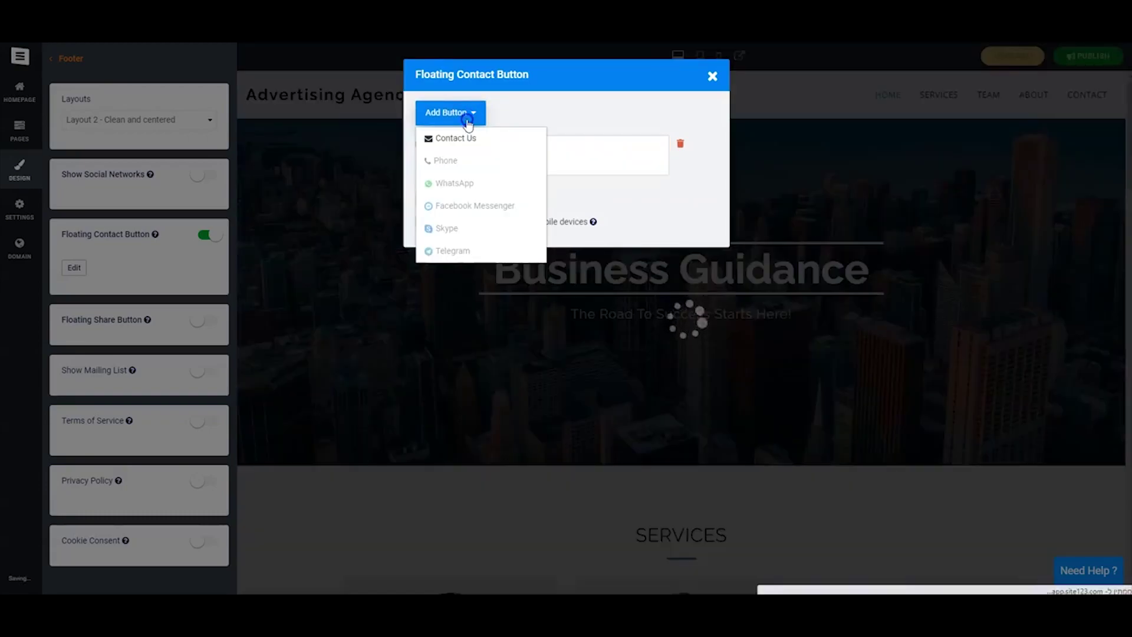
pyautogui.click(448, 161)
pyautogui.click(460, 110)
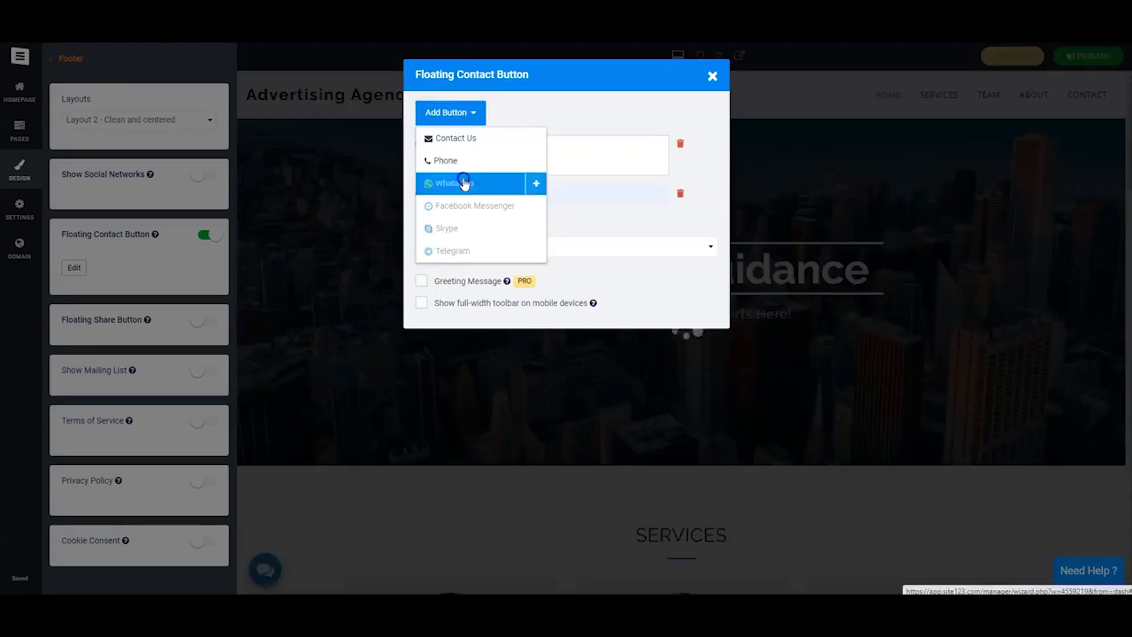
pyautogui.click(467, 183)
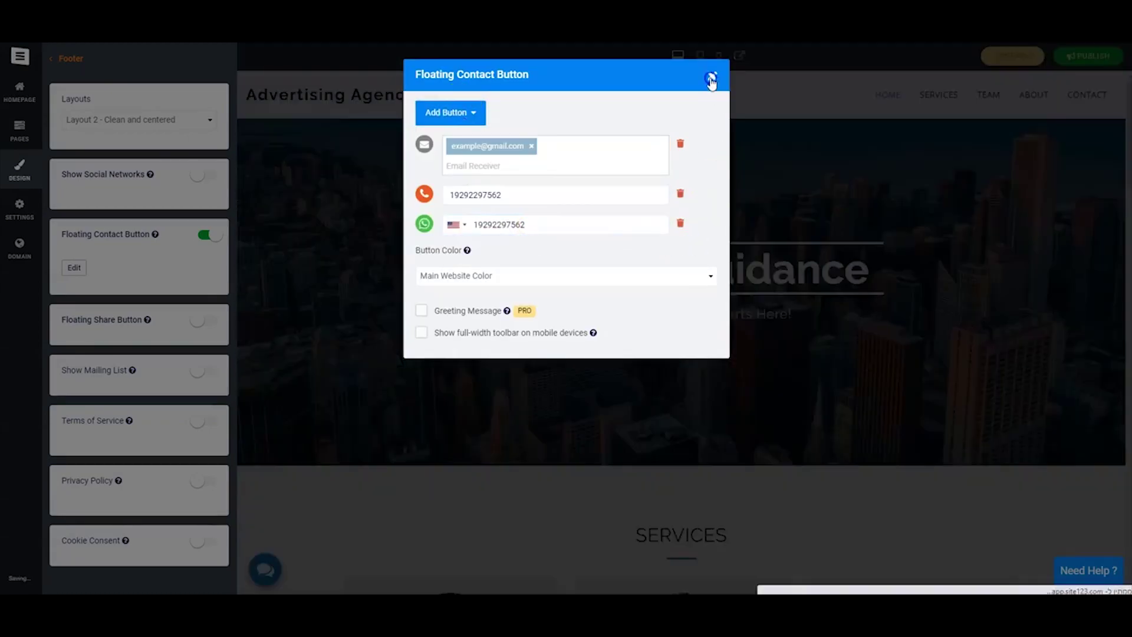
pyautogui.click(713, 76)
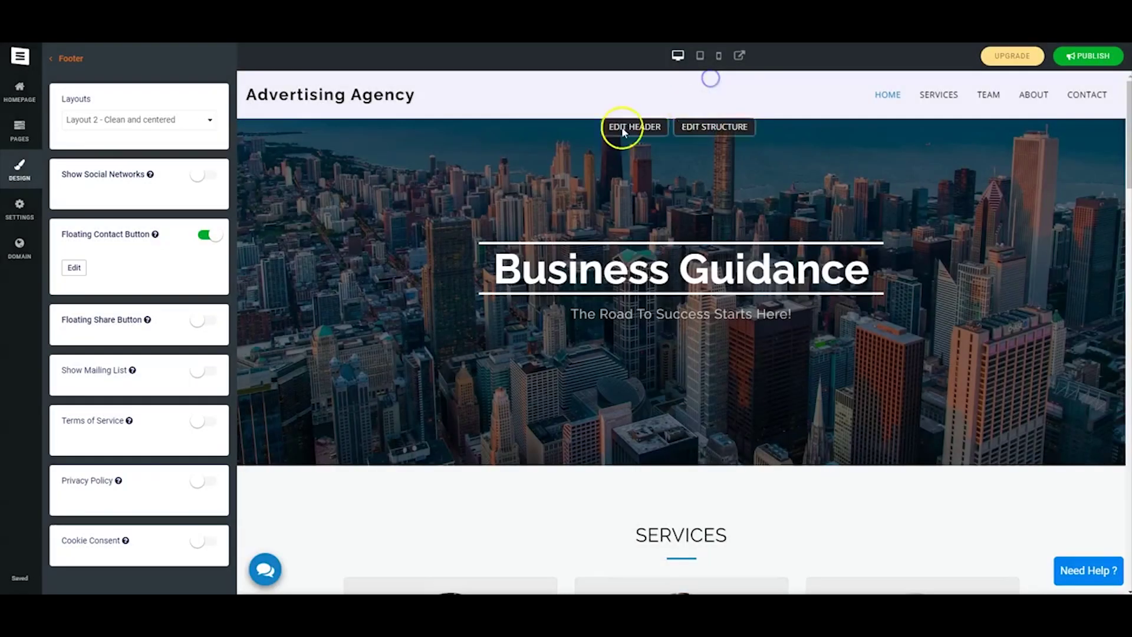
pyautogui.moveTo(267, 571)
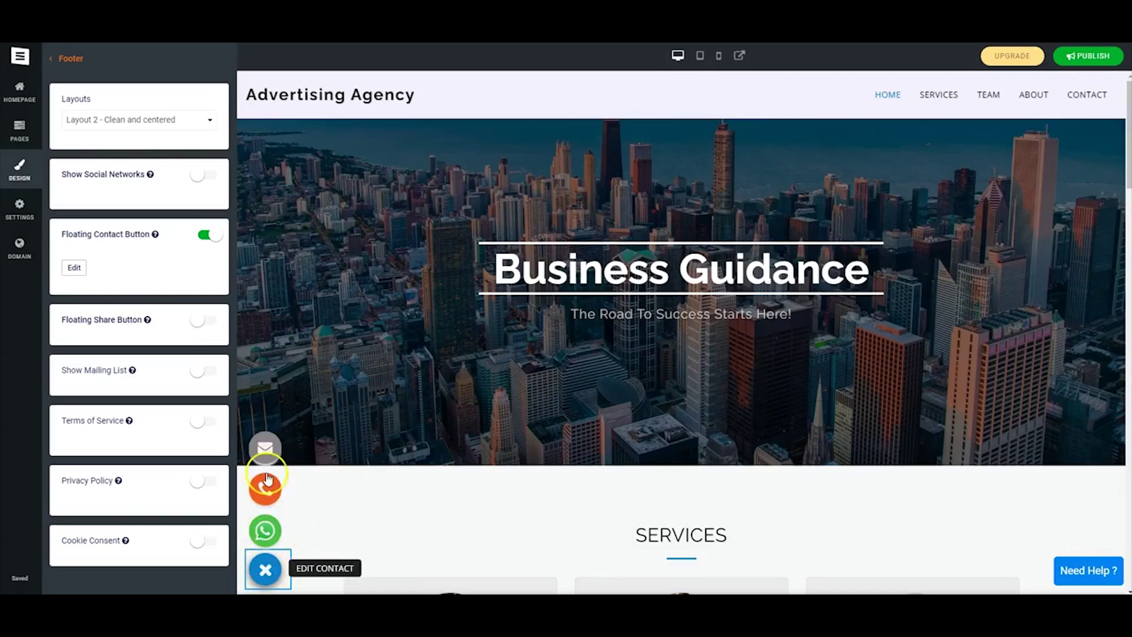
# Close the domain panel, check the site in mobile preview, then switch back to desktop preview.
pyautogui.click(22, 249)
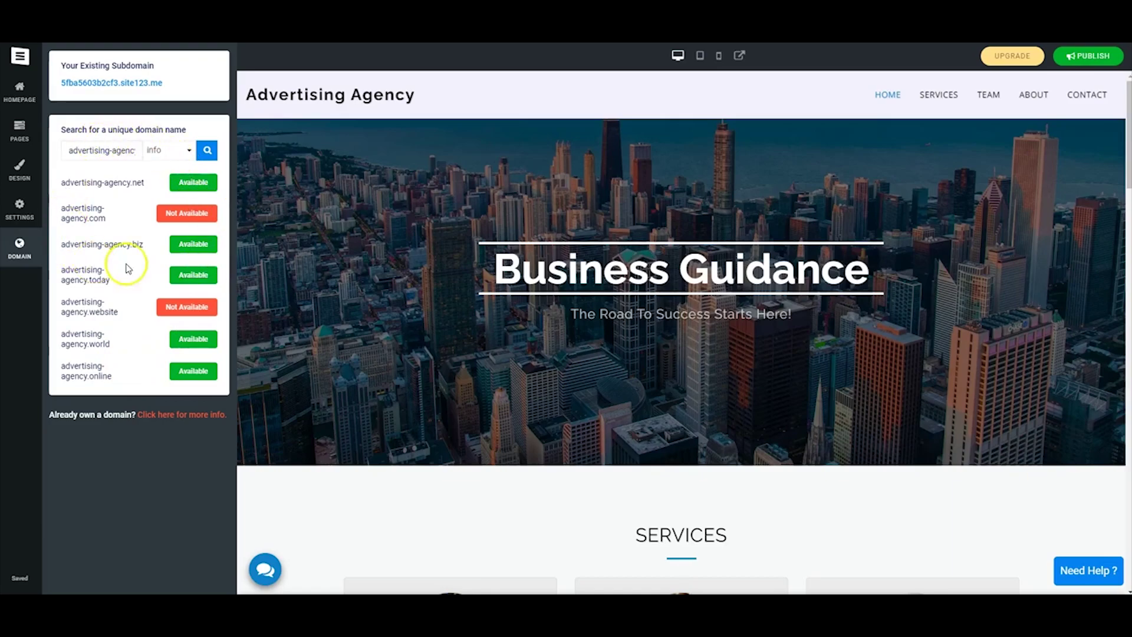
pyautogui.click(21, 250)
pyautogui.click(621, 56)
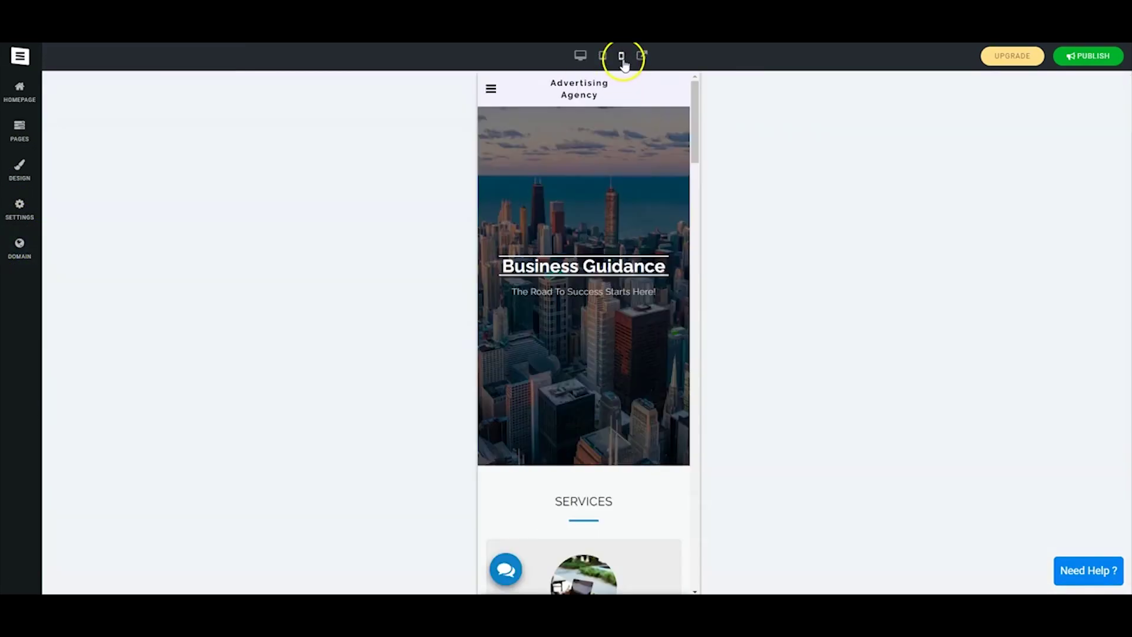
pyautogui.moveTo(696, 94)
pyautogui.mouseDown()
pyautogui.moveTo(682, 430)
pyautogui.moveTo(706, 321)
pyautogui.moveTo(704, 96)
pyautogui.mouseUp()
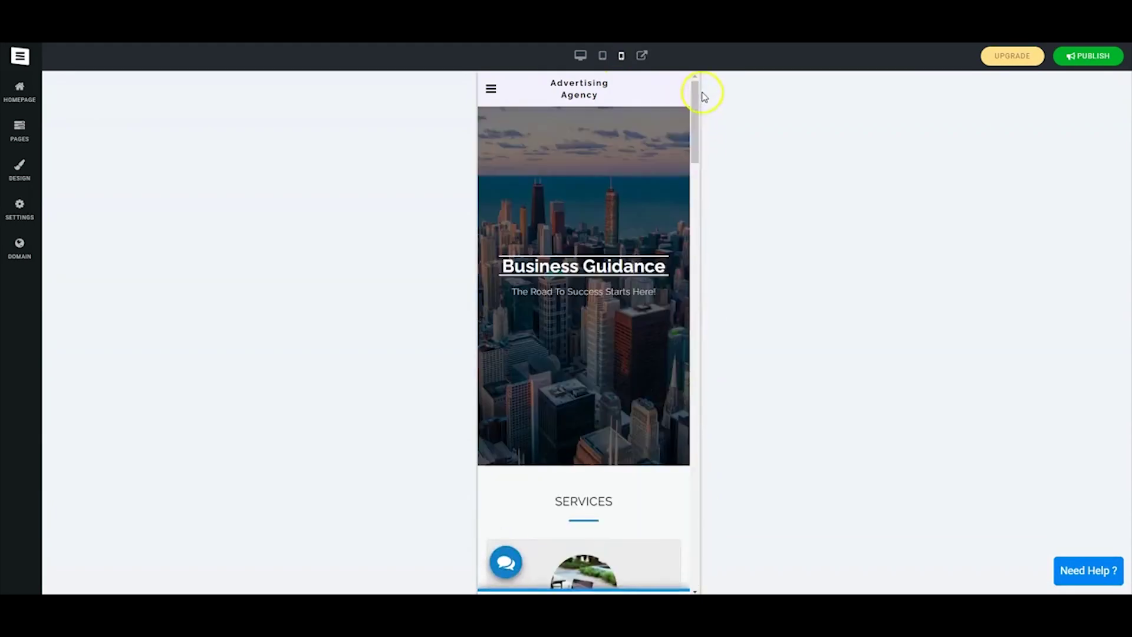
pyautogui.click(580, 56)
pyautogui.moveTo(1127, 96); pyautogui.dragTo(1119, 167)
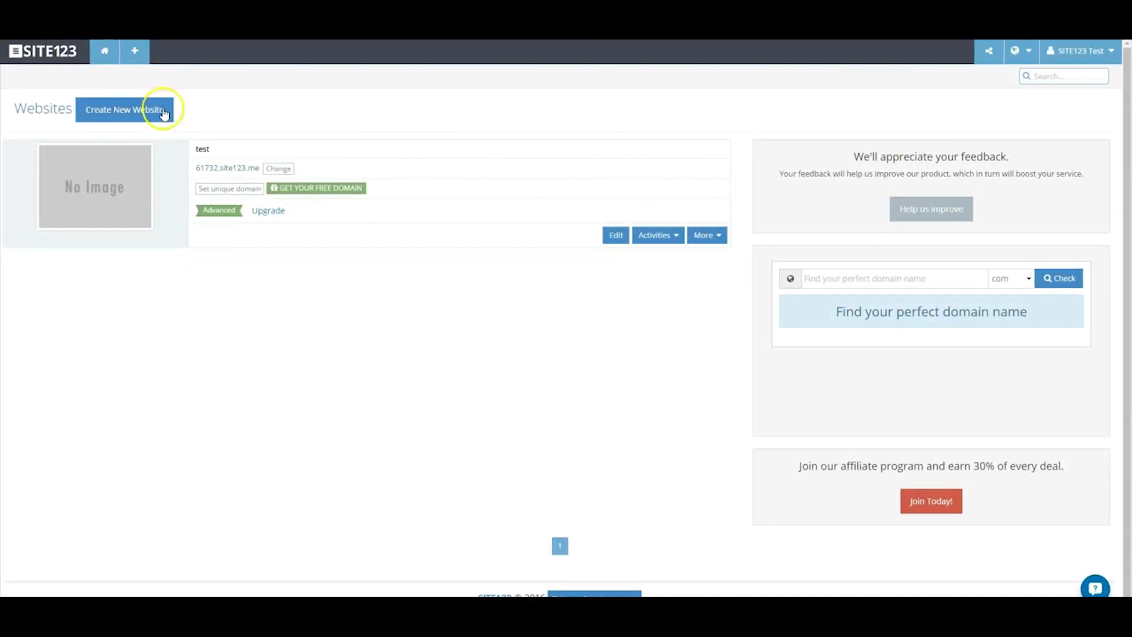
# Order the free domainsite123.com with a contact e-mail, then return to the Websites dashboard.
pyautogui.click(319, 192)
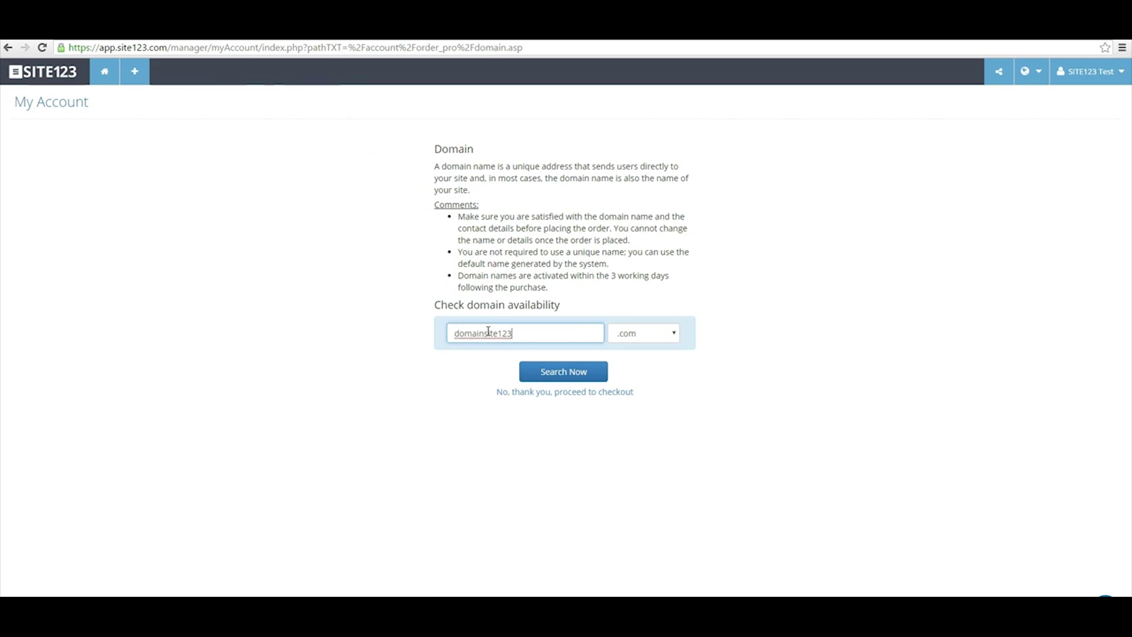
pyautogui.click(571, 377)
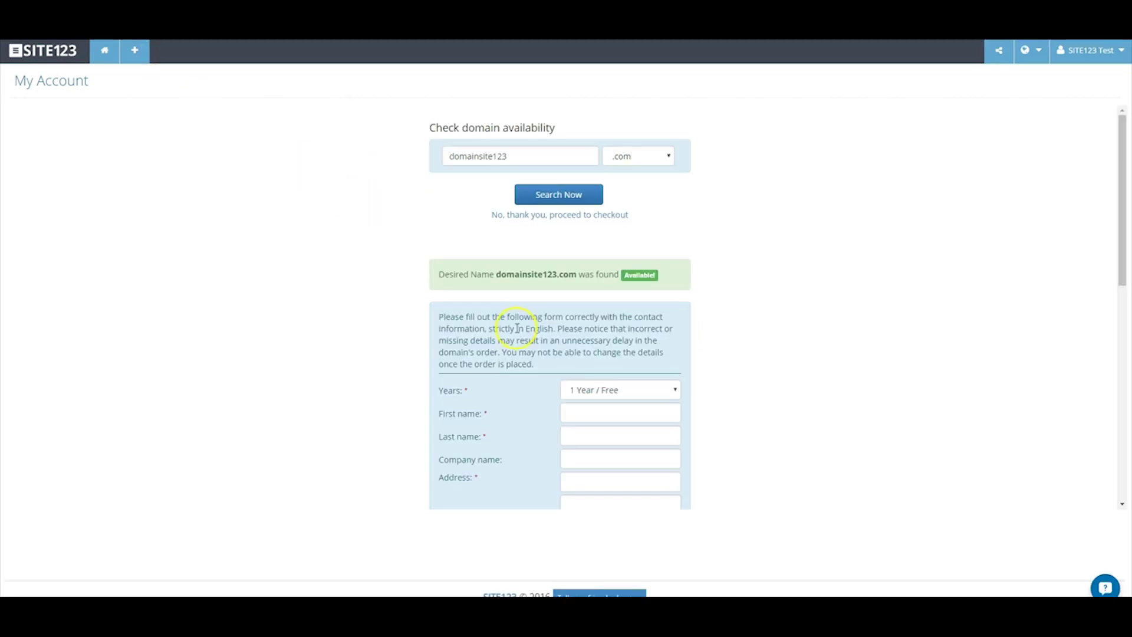
pyautogui.write('t')
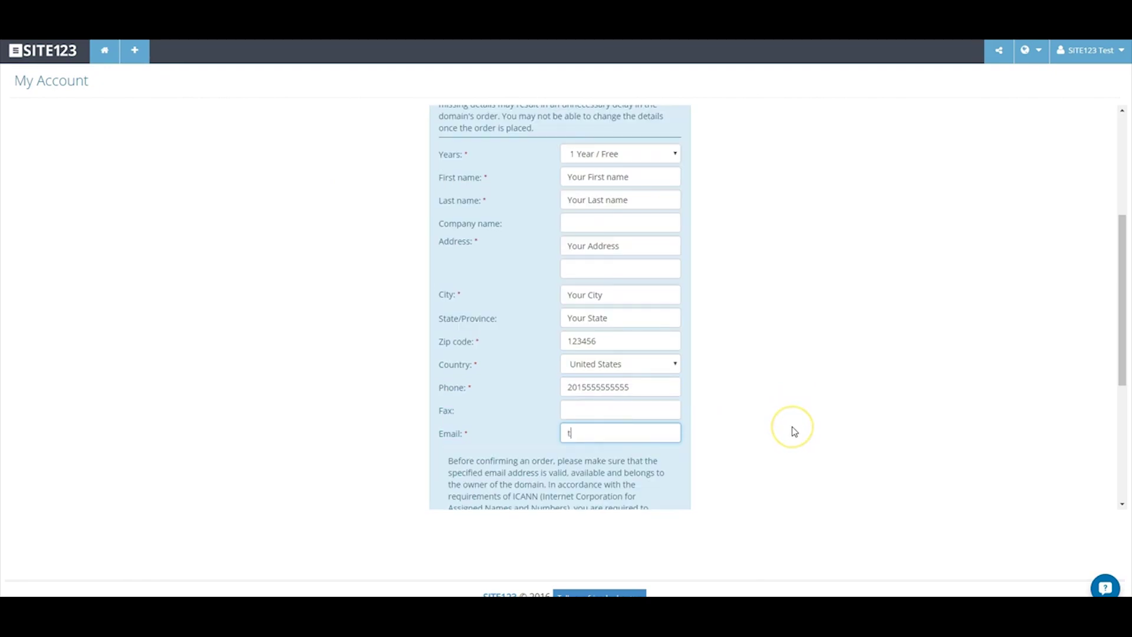
pyautogui.write('est@test.com')
pyautogui.scroll(-4, 792, 427)
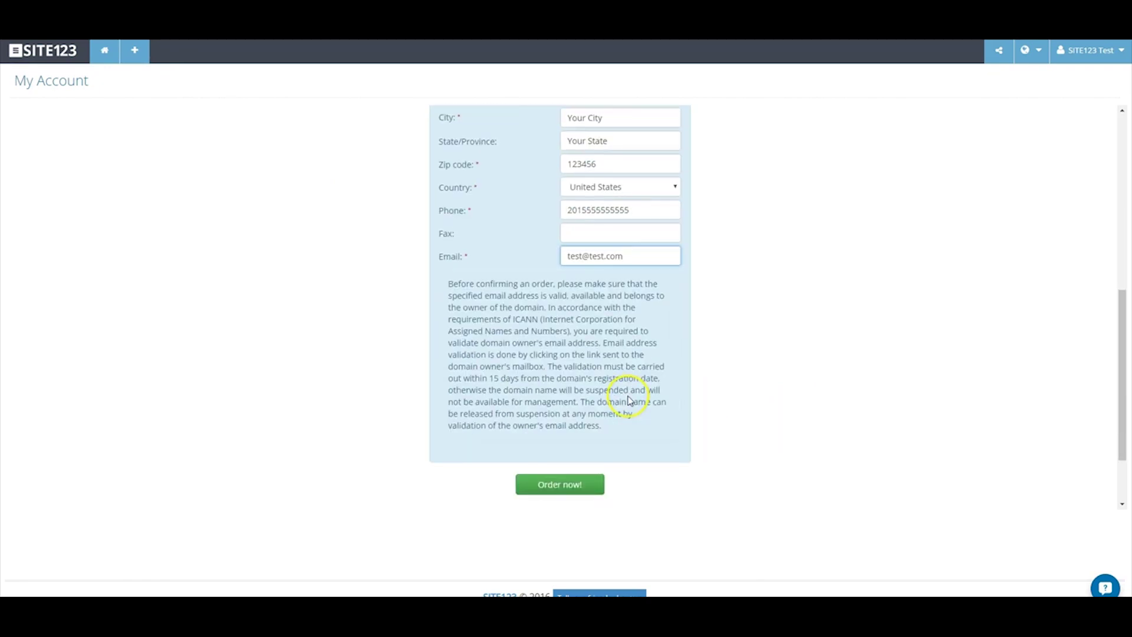
pyautogui.click(576, 430)
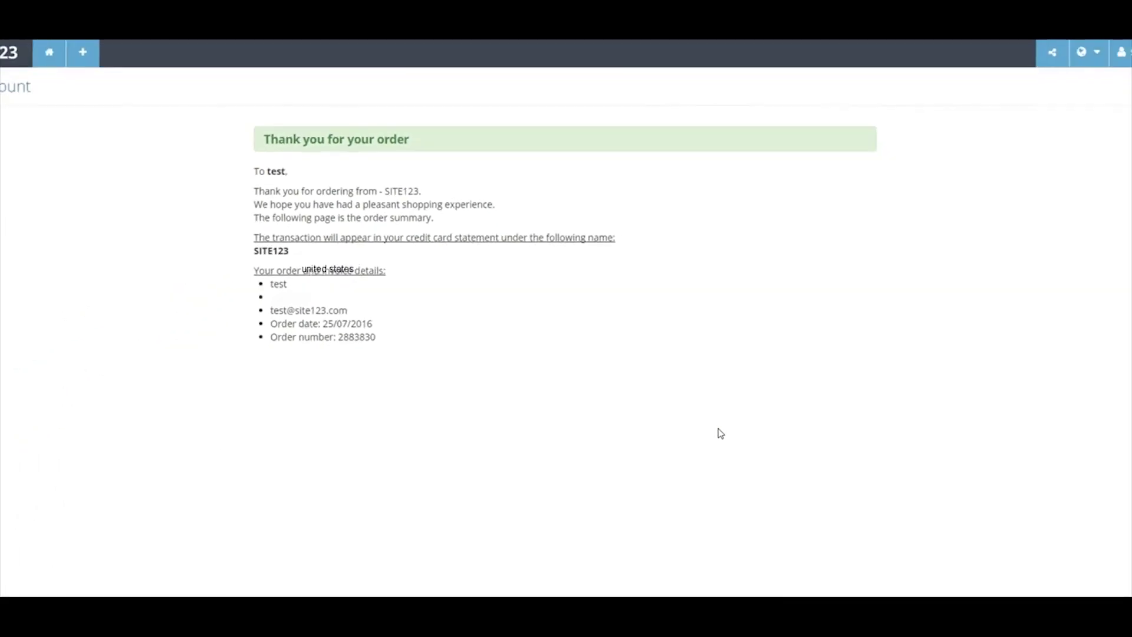
pyautogui.click(59, 56)
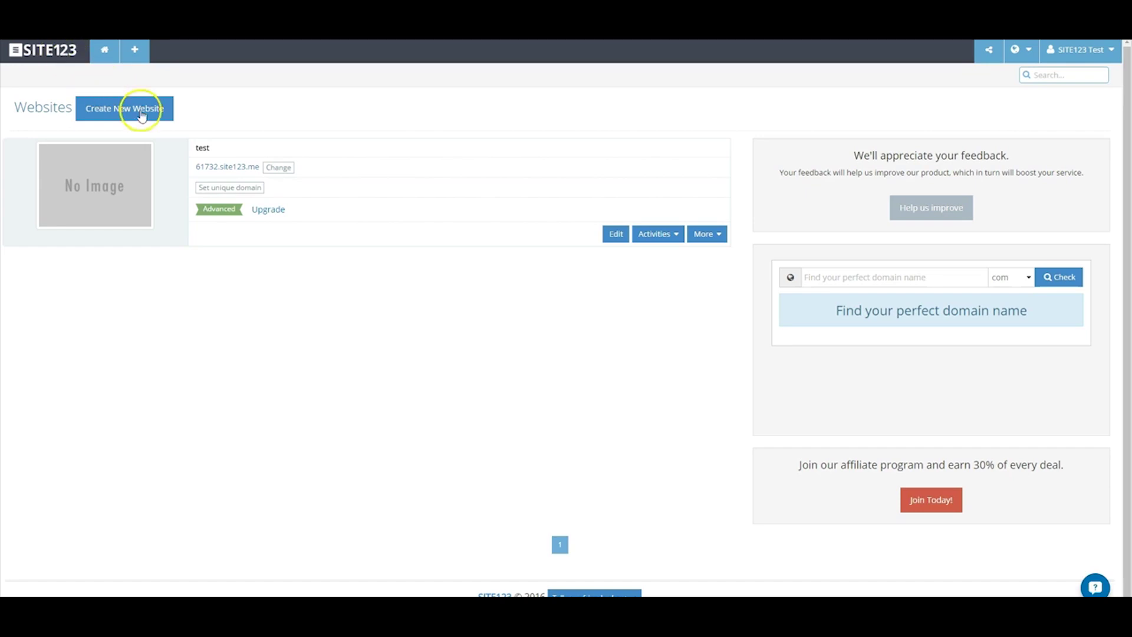
# Add the existing domain domainsite123 .com to the test website's domain settings.
pyautogui.click(221, 188)
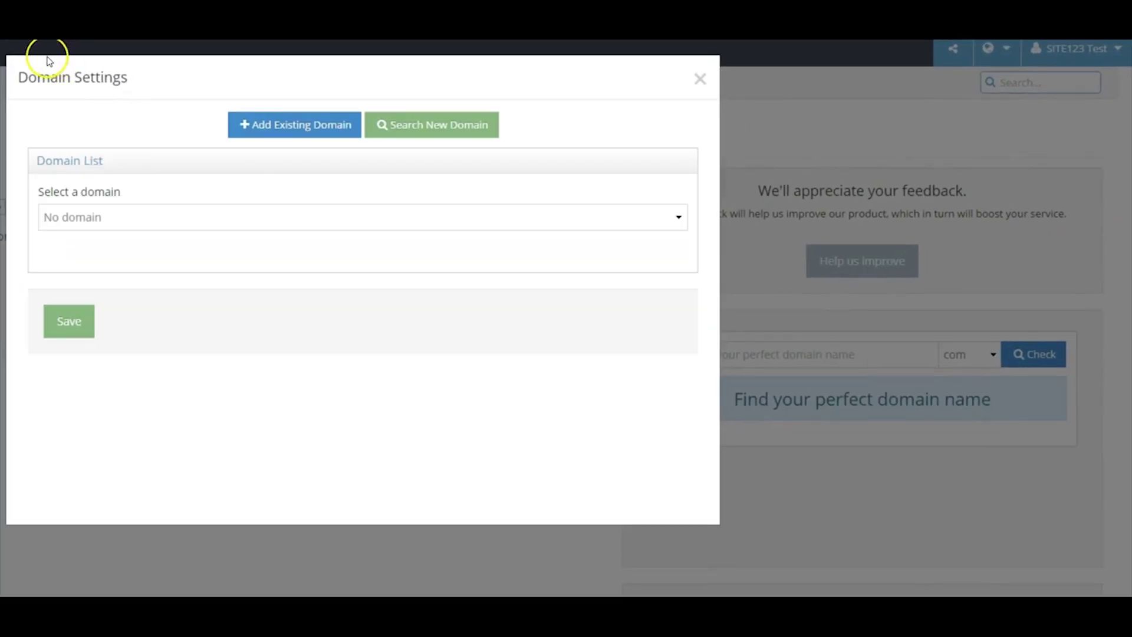
pyautogui.click(247, 130)
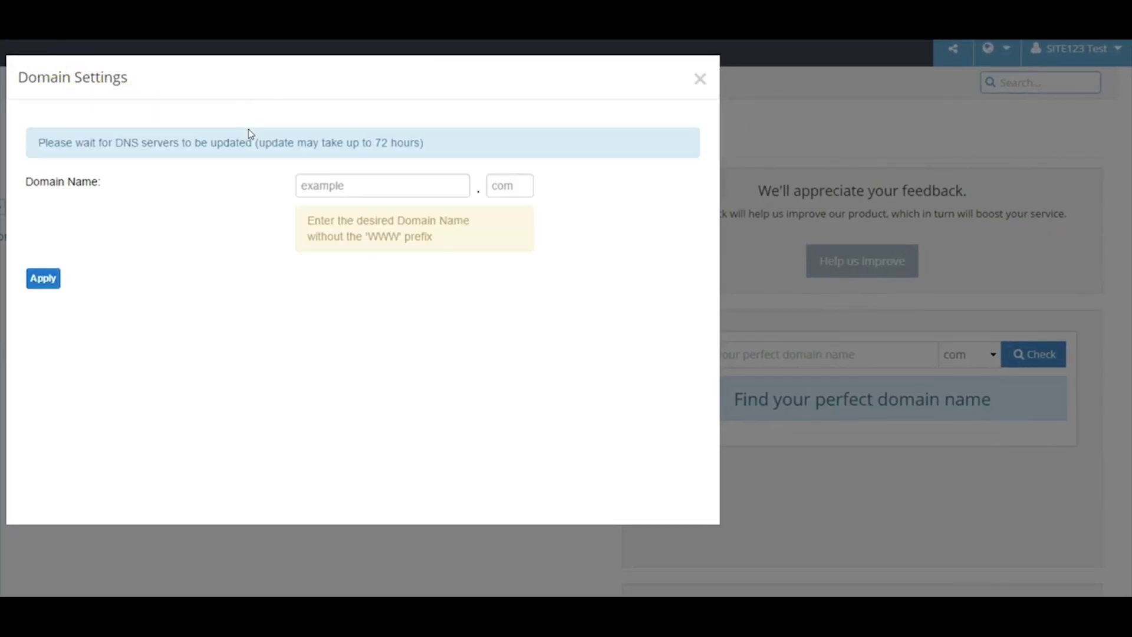
pyautogui.click(316, 184)
pyautogui.write('doma')
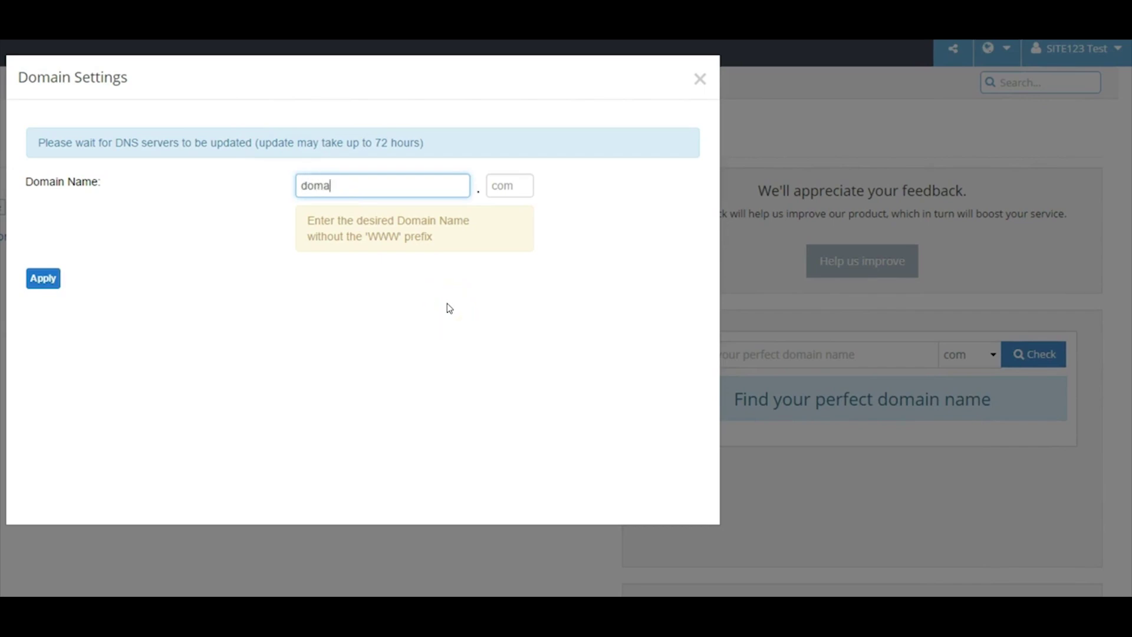
pyautogui.write('insite123')
pyautogui.click(524, 187)
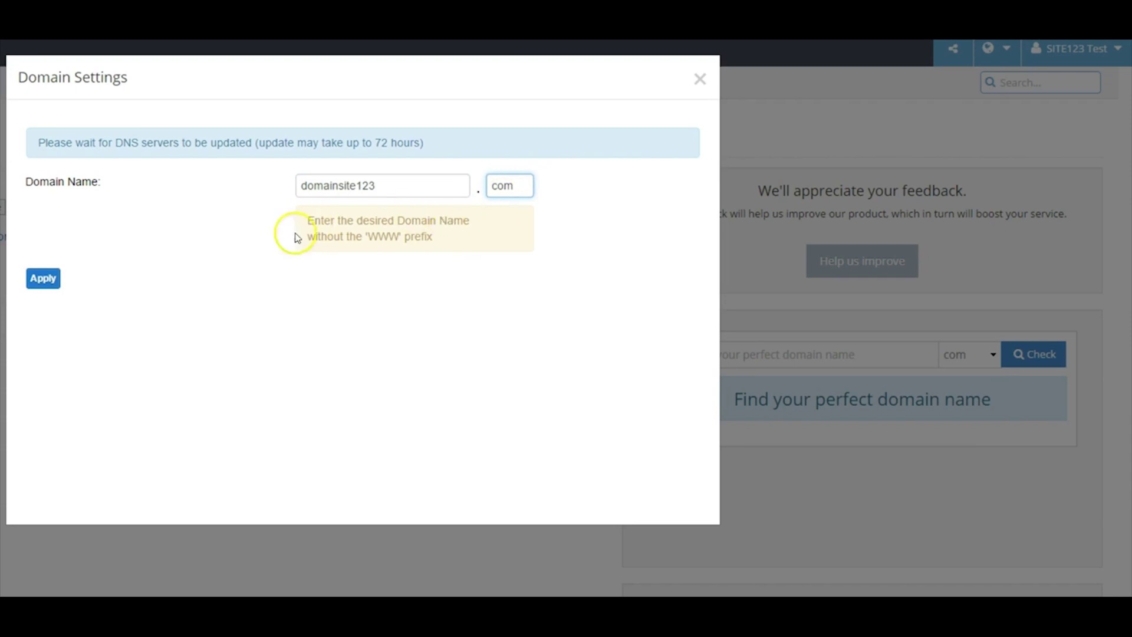
pyautogui.click(61, 279)
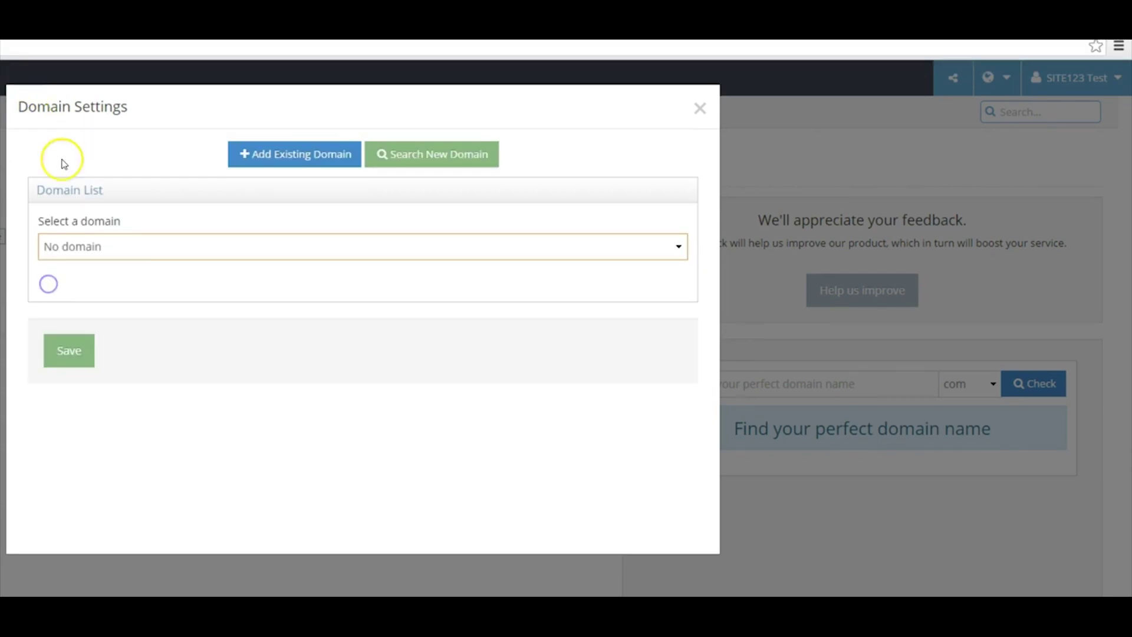
pyautogui.click(139, 252)
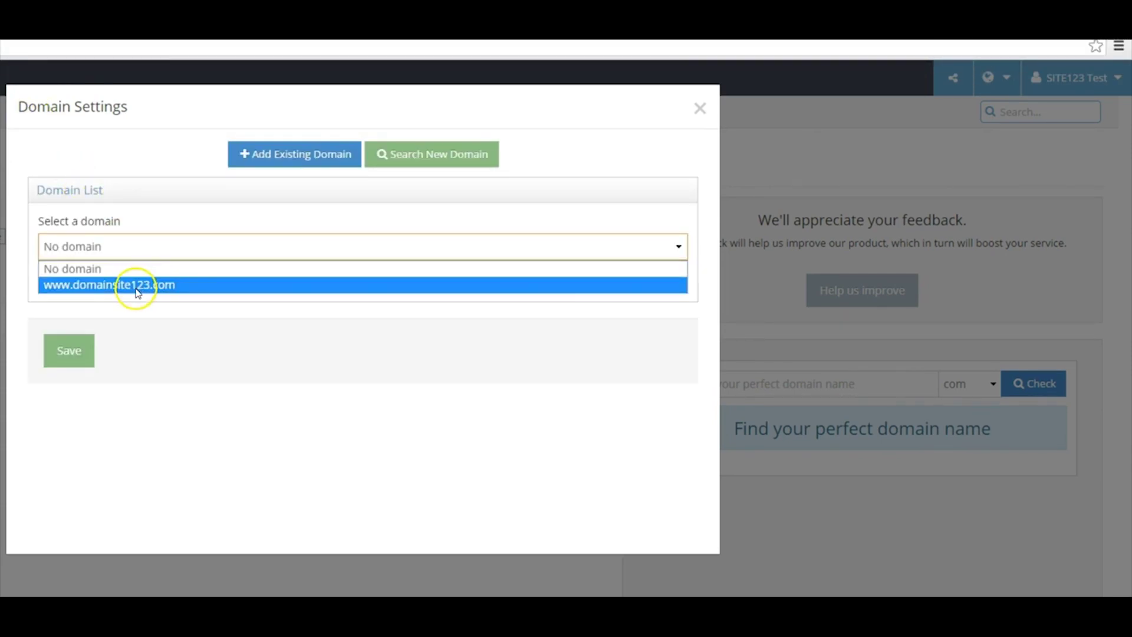
pyautogui.click(139, 286)
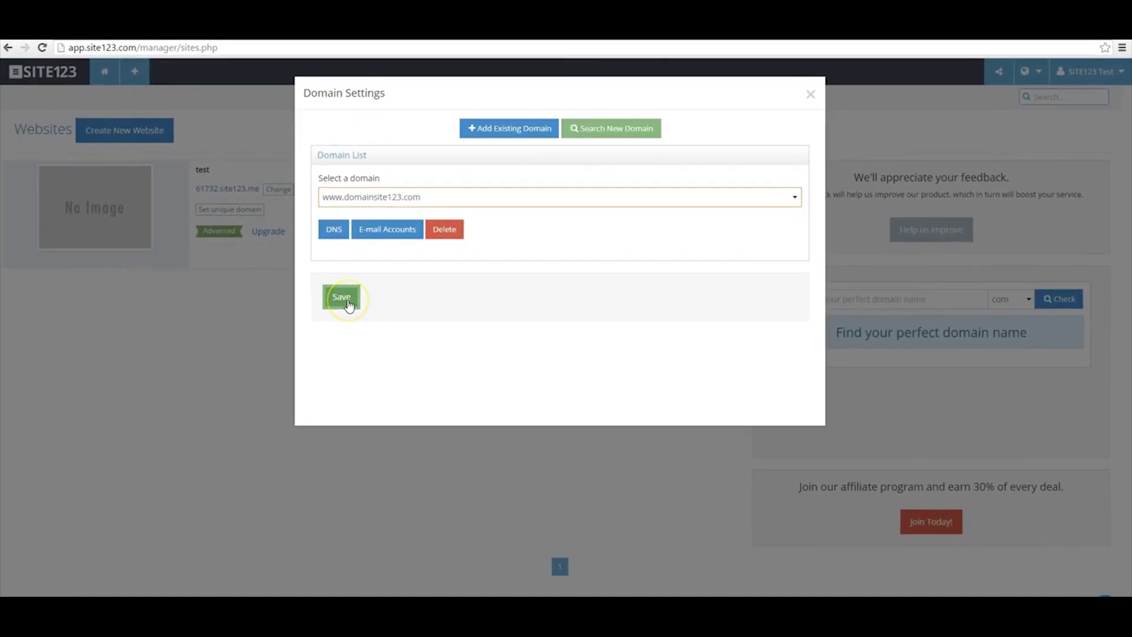
pyautogui.click(147, 366)
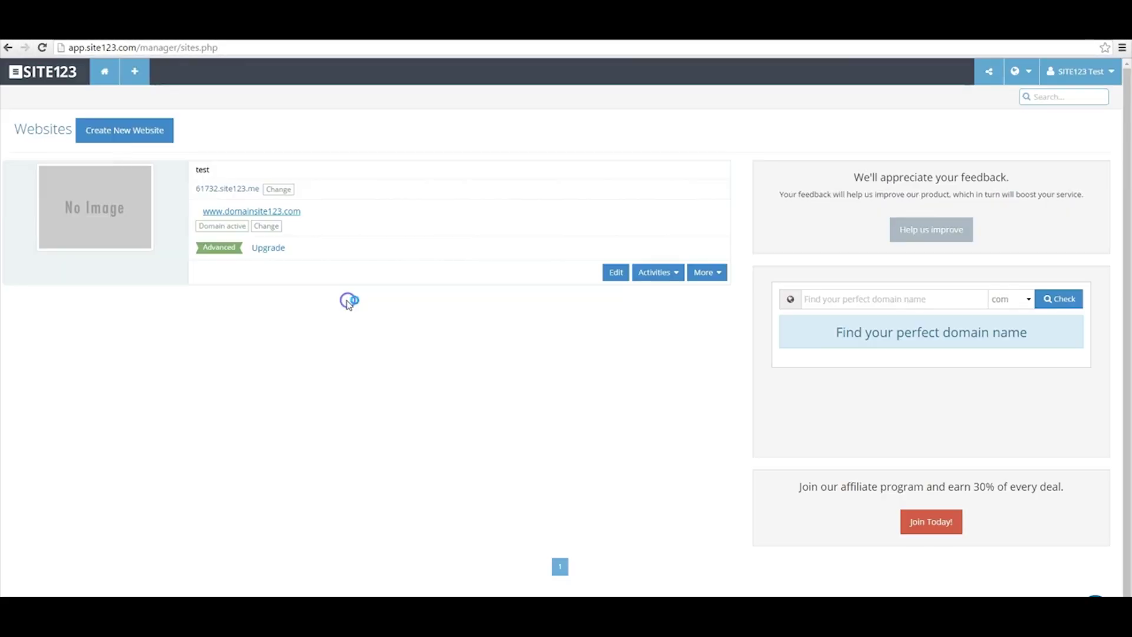
pyautogui.click(256, 213)
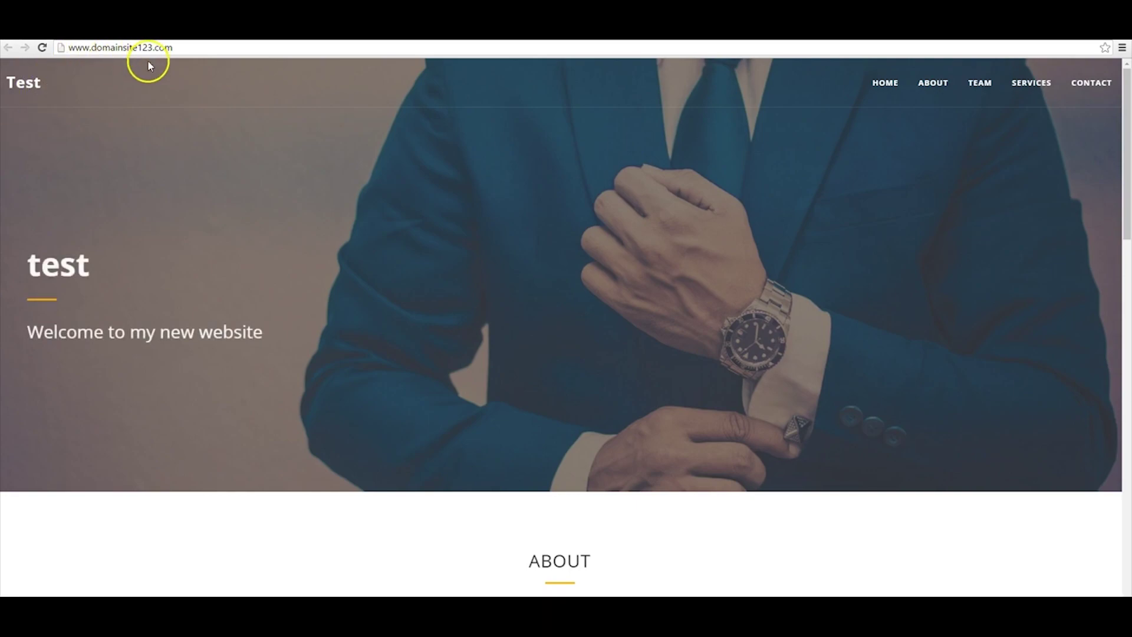
pyautogui.scroll(-2, 148, 66)
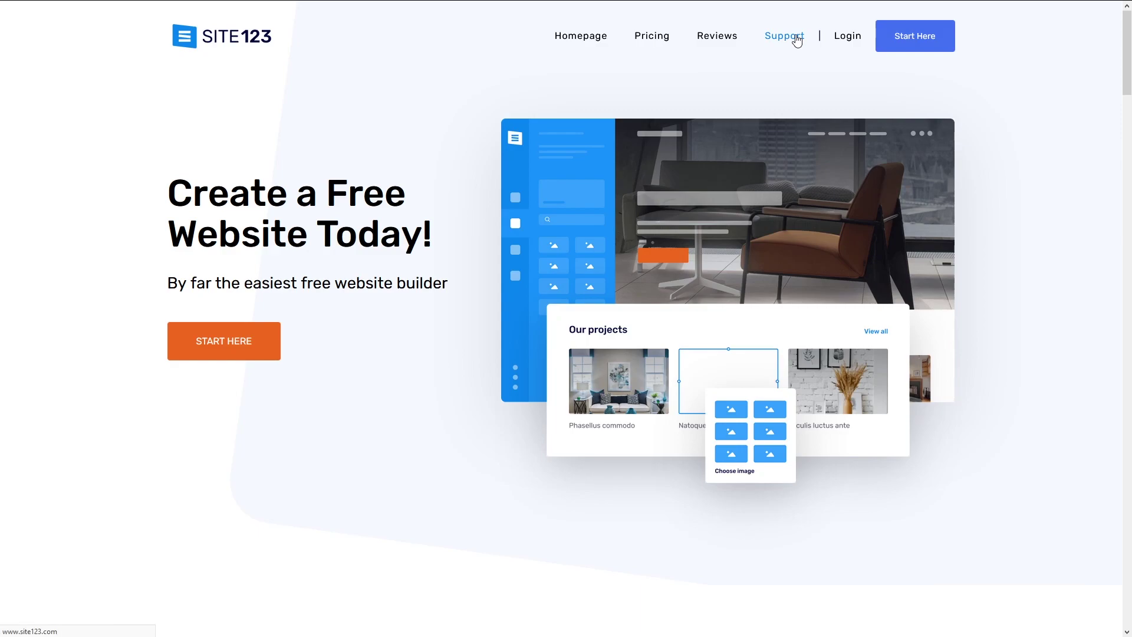
# Go to the Support Center page and bring up the live support chat on the dashboard.
pyautogui.click(797, 40)
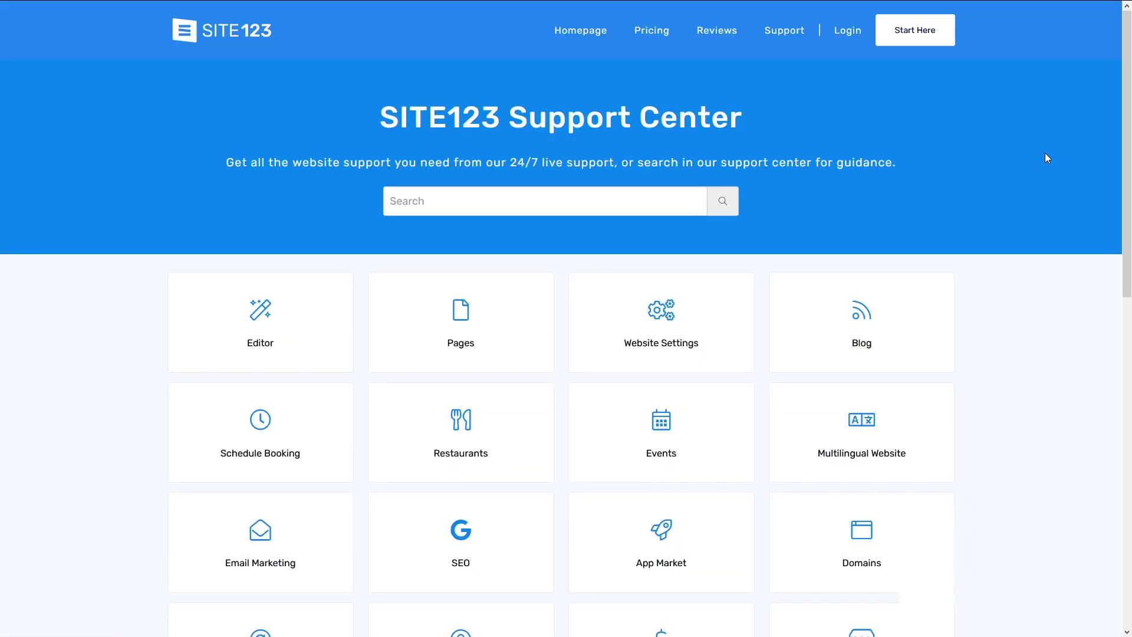
pyautogui.middleClick(1073, 144)
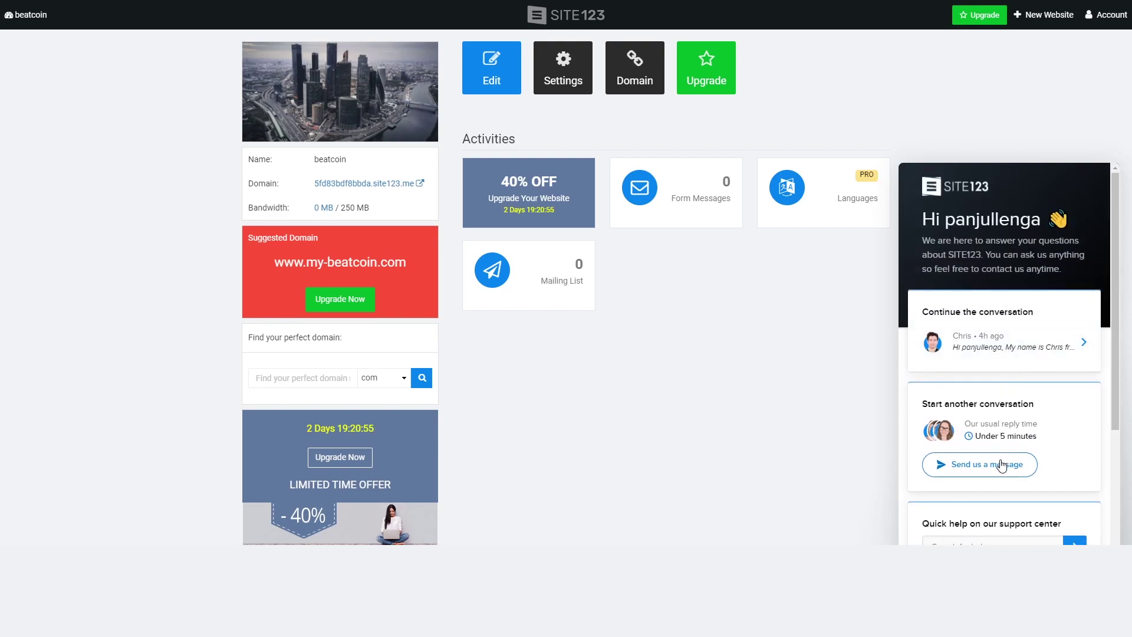
# Start a new support chat and send a greeting, a follow-up, and a question about the domain.
pyautogui.click(1005, 468)
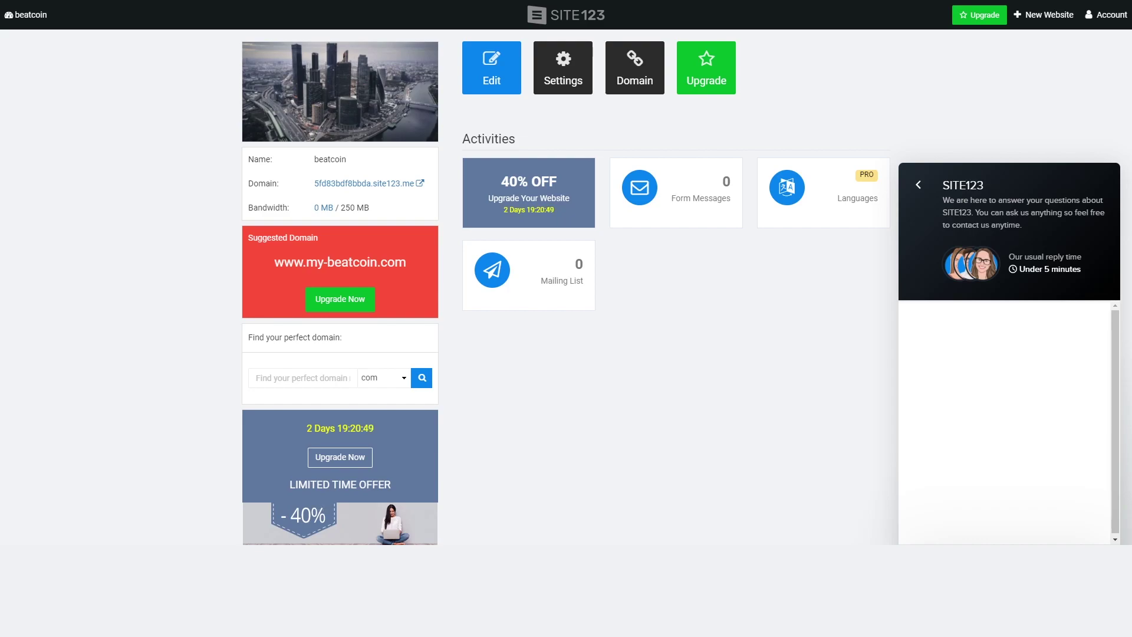
pyautogui.press('Return')
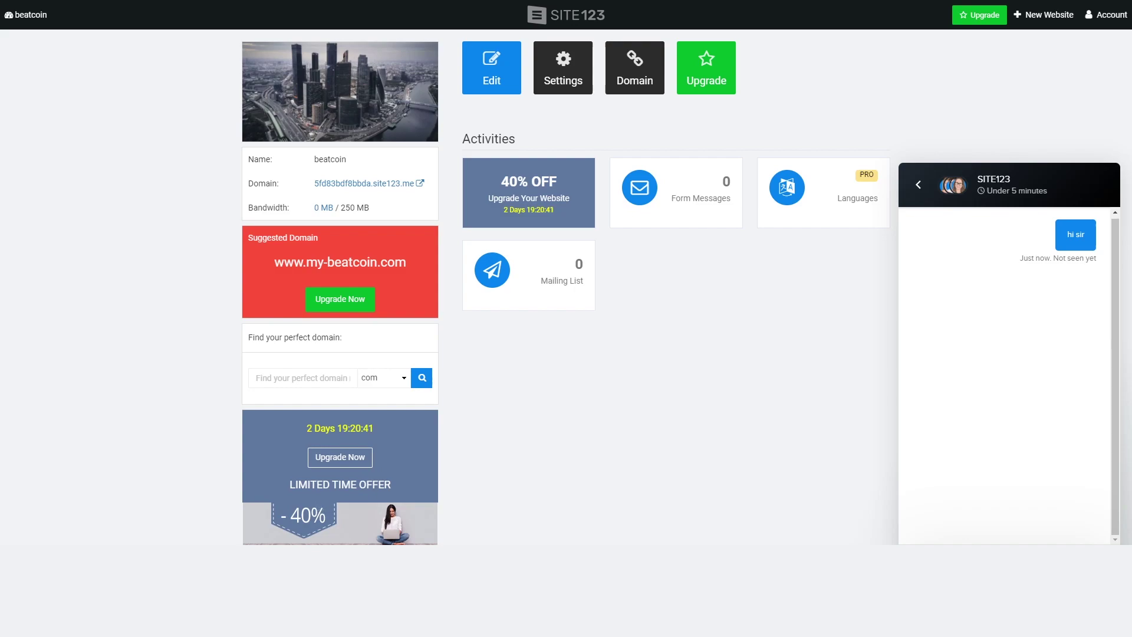
pyautogui.press('Return')
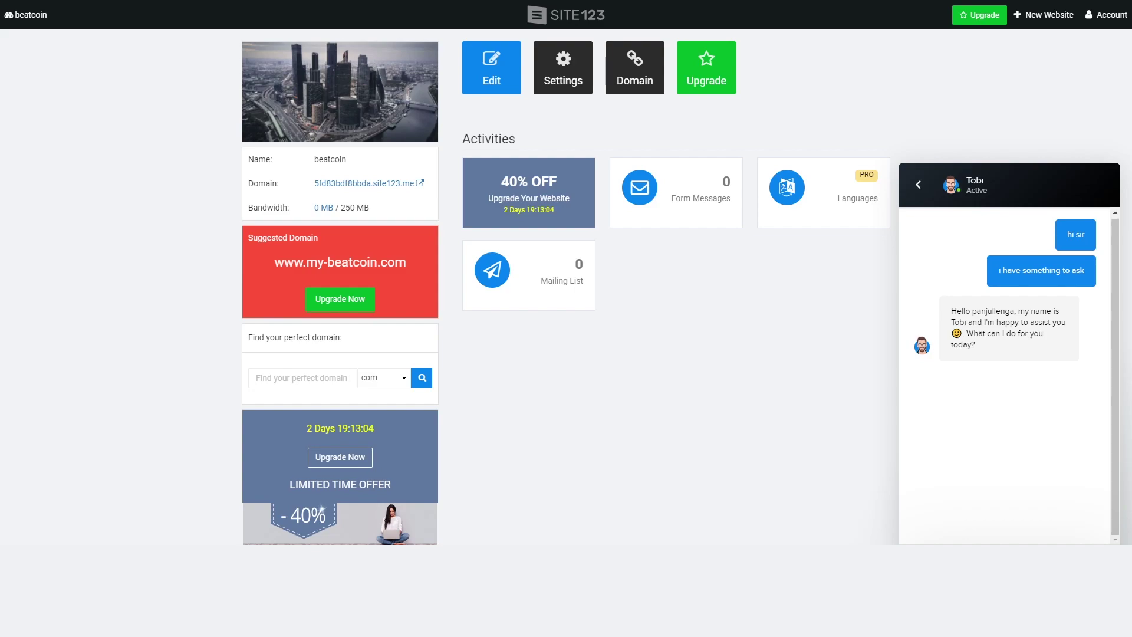
pyautogui.press('Return')
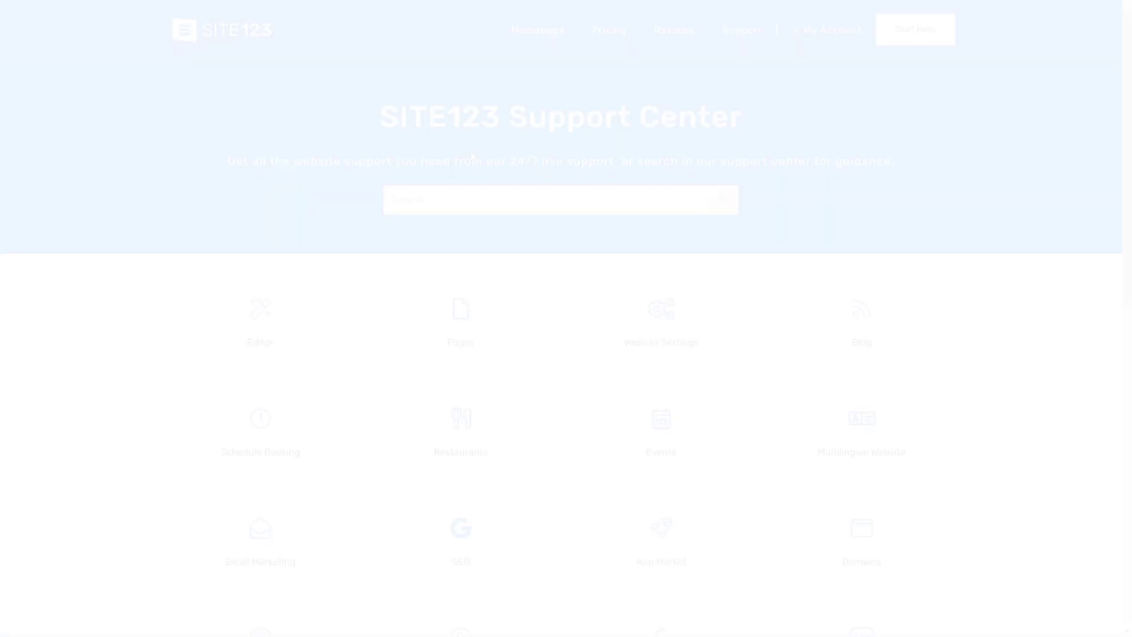
# Search the Support Center for 'domain' and scroll through the resulting help articles.
pyautogui.click(477, 201)
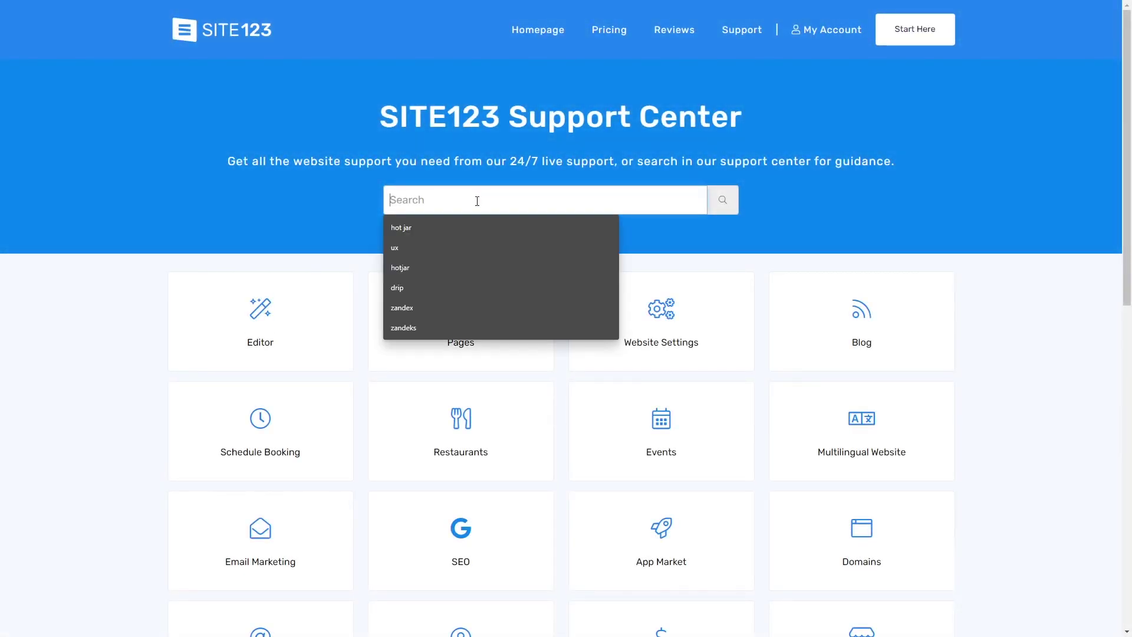
pyautogui.write('domain')
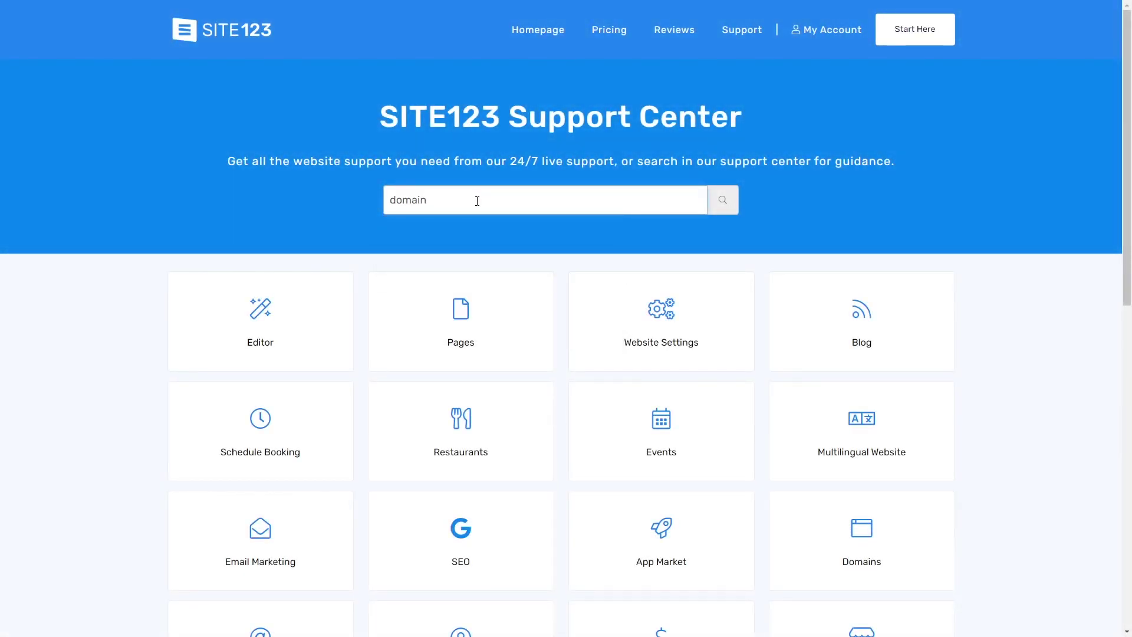
pyautogui.press('Return')
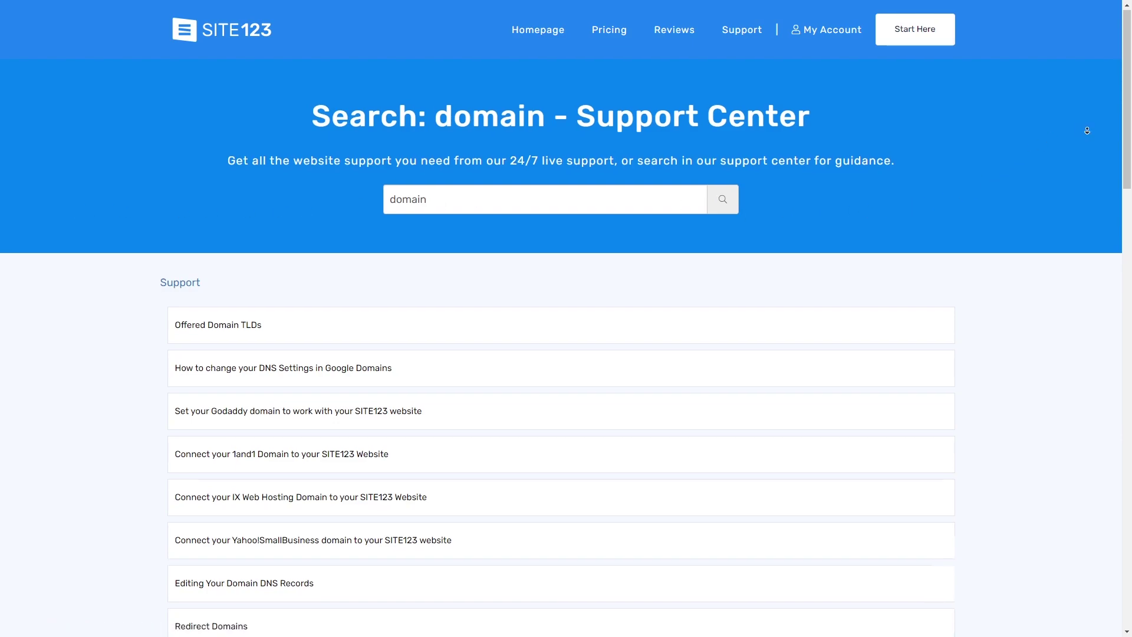
pyautogui.scroll(-2, 1087, 142)
pyautogui.scroll(-3, 1087, 141)
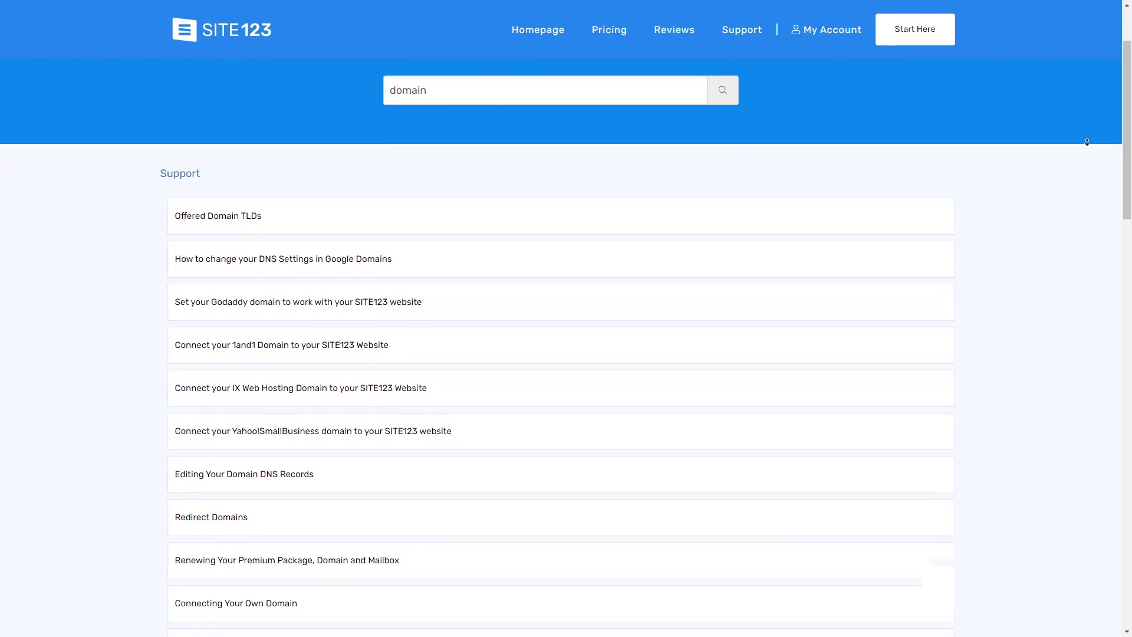